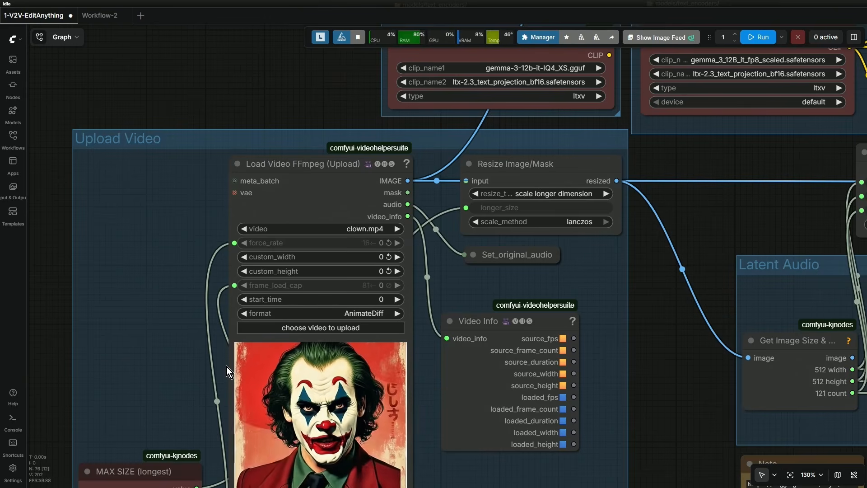
Examine the Load Video node, the makeup-removal prompt and the positive CLIP Text Encode node
{"action": "left_click_drag", "start_coordinate": [226, 366], "coordinate": [213, 262]}
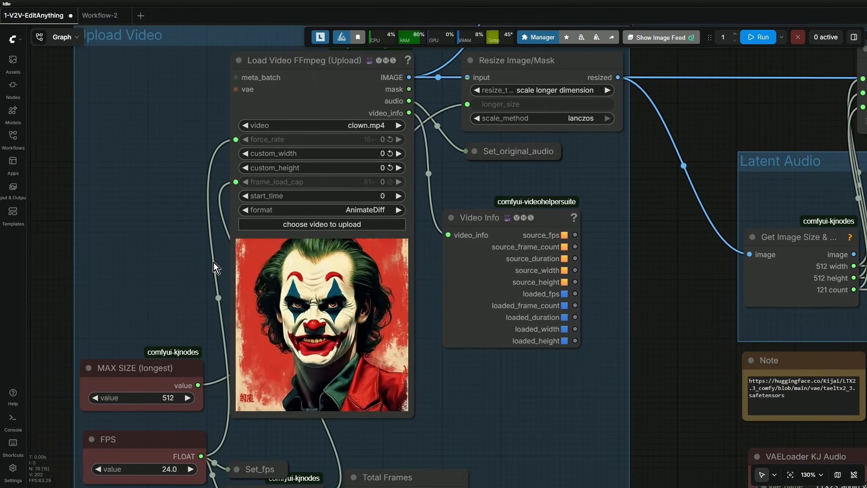
{"action": "scroll", "coordinate": [213, 262], "scroll_direction": "down", "scroll_amount": 8}
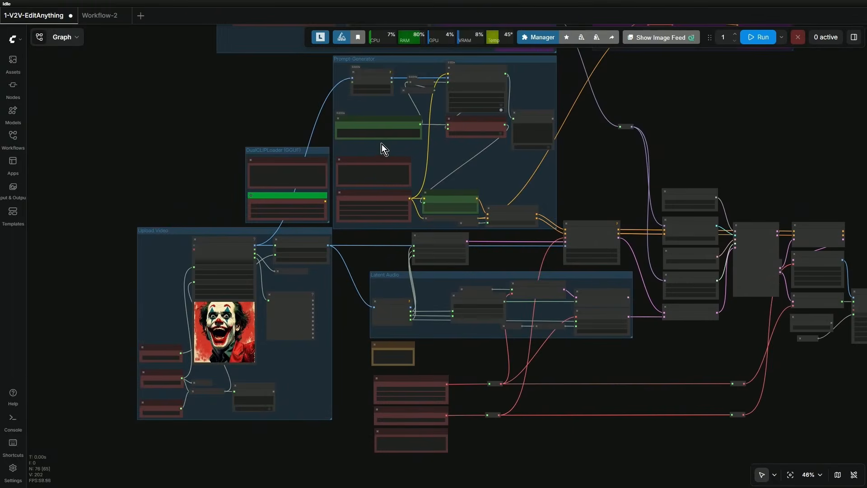
{"action": "scroll", "coordinate": [381, 145], "scroll_direction": "up", "scroll_amount": 8}
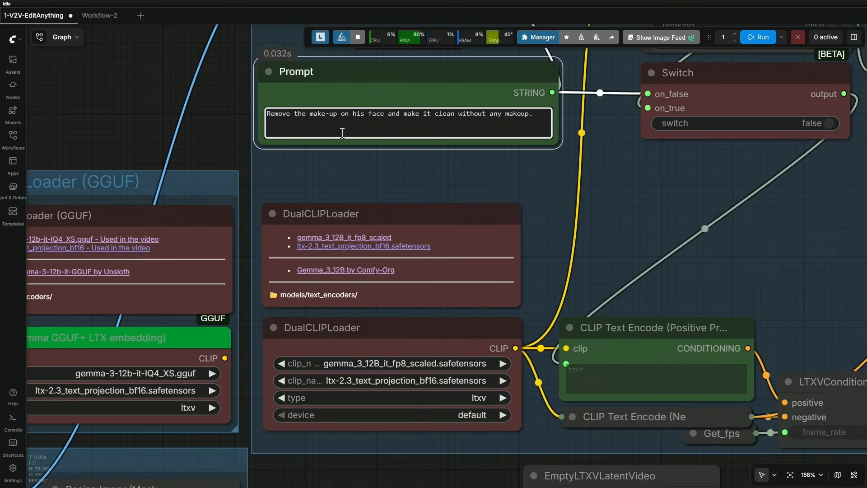
{"action": "scroll", "coordinate": [343, 132], "scroll_direction": "up", "scroll_amount": 2}
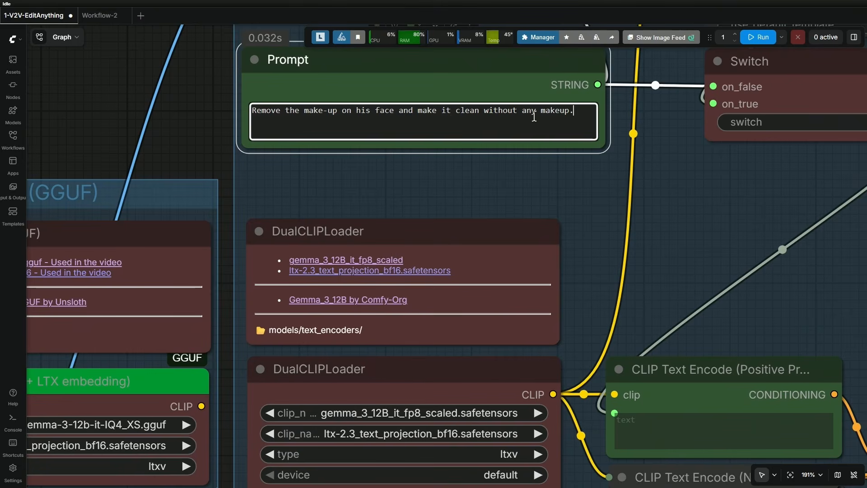
{"action": "left_click_drag", "start_coordinate": [530, 213], "coordinate": [394, 88]}
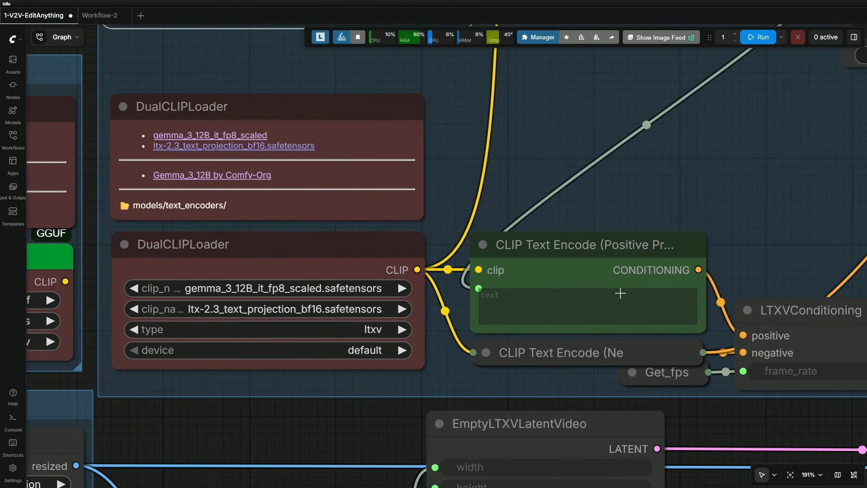
{"action": "left_click", "coordinate": [603, 267]}
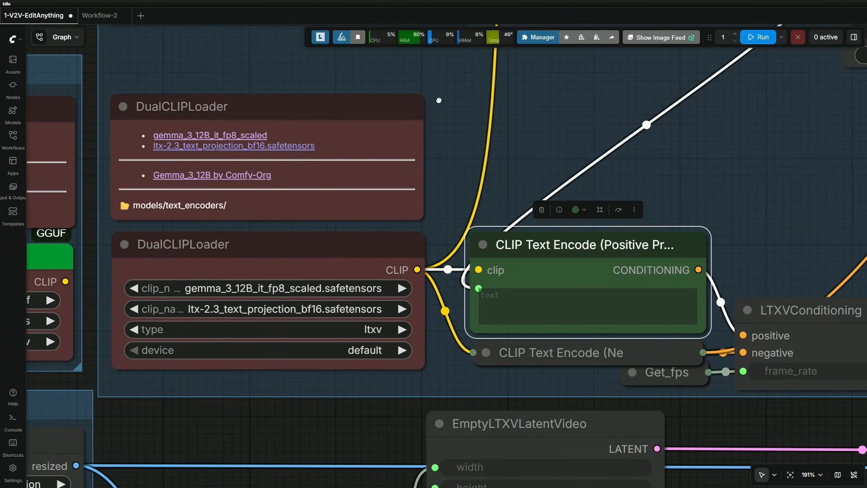
{"action": "left_click_drag", "start_coordinate": [439, 100], "coordinate": [502, 265]}
{"action": "scroll", "coordinate": [529, 320], "scroll_direction": "down", "scroll_amount": 10}
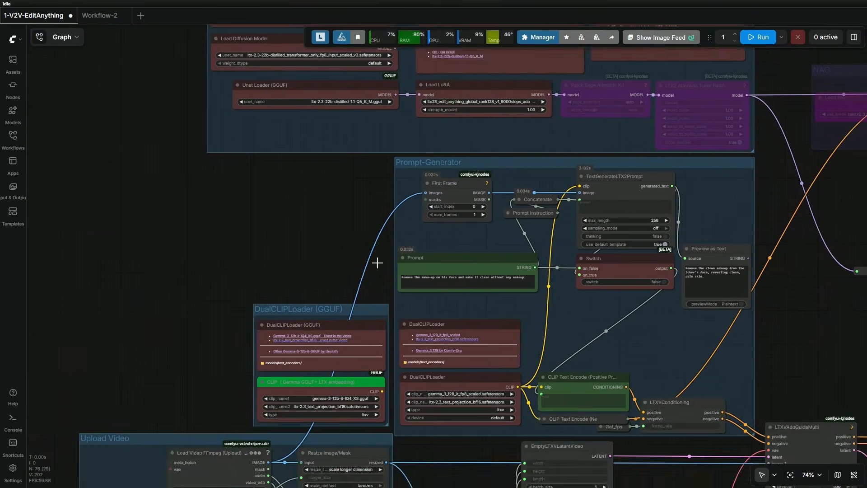
Examine the GGUF Unet Loader and the two Load Diffusion Model nodes in the Model group
{"action": "scroll", "coordinate": [377, 262], "scroll_direction": "up", "scroll_amount": 5}
{"action": "scroll", "coordinate": [306, 240], "scroll_direction": "up", "scroll_amount": 5}
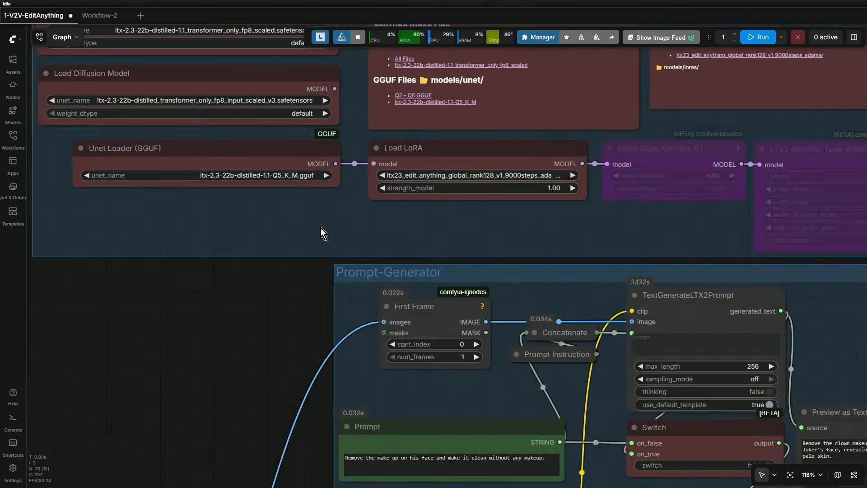
{"action": "scroll", "coordinate": [321, 228], "scroll_direction": "up", "scroll_amount": 8}
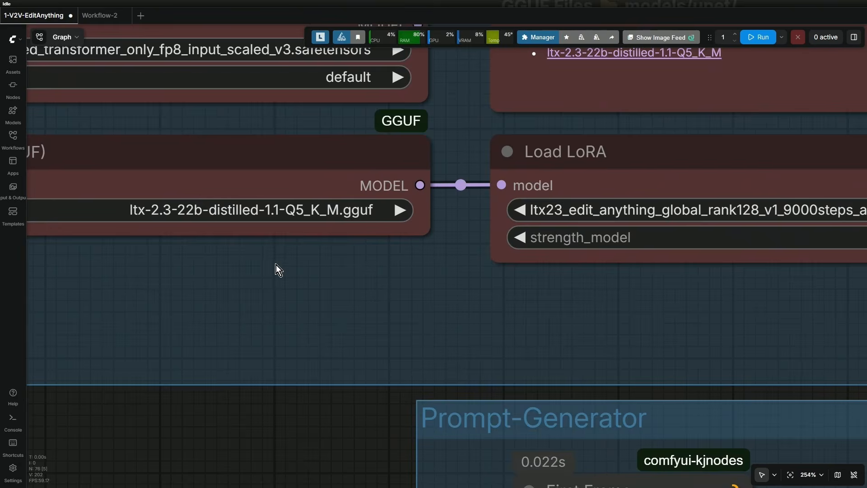
{"action": "scroll", "coordinate": [275, 265], "scroll_direction": "up", "scroll_amount": 3}
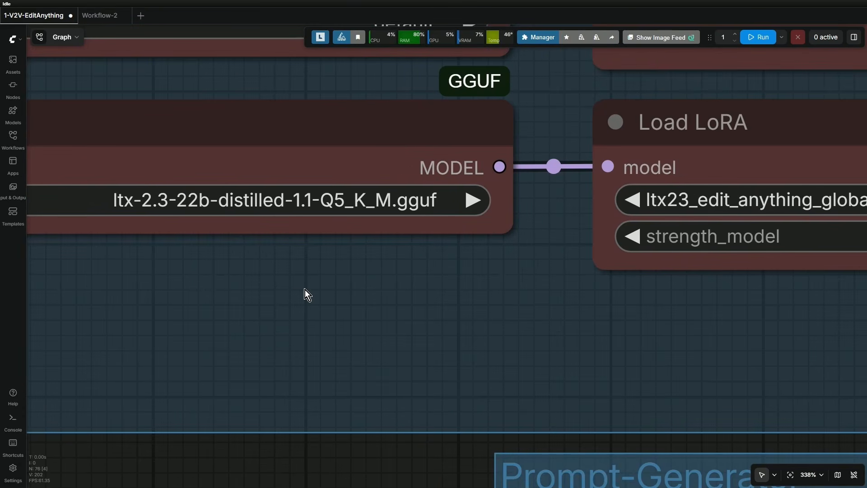
{"action": "scroll", "coordinate": [305, 296], "scroll_direction": "down", "scroll_amount": 8}
{"action": "left_click_drag", "start_coordinate": [239, 212], "coordinate": [241, 252]}
{"action": "scroll", "coordinate": [241, 251], "scroll_direction": "up", "scroll_amount": 5}
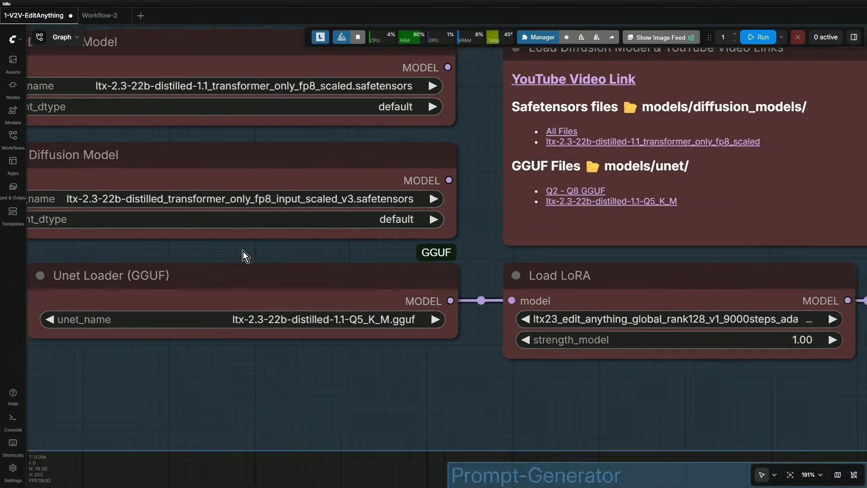
{"action": "left_click_drag", "start_coordinate": [304, 259], "coordinate": [304, 291]}
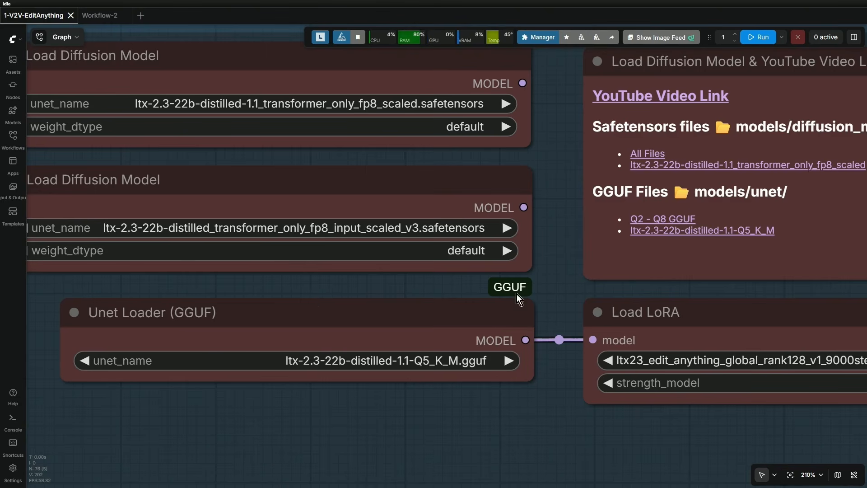
Review the model download links, the Load LoRA node and the note linking the edit-anything LoRA file
{"action": "left_click_drag", "start_coordinate": [517, 294], "coordinate": [245, 275]}
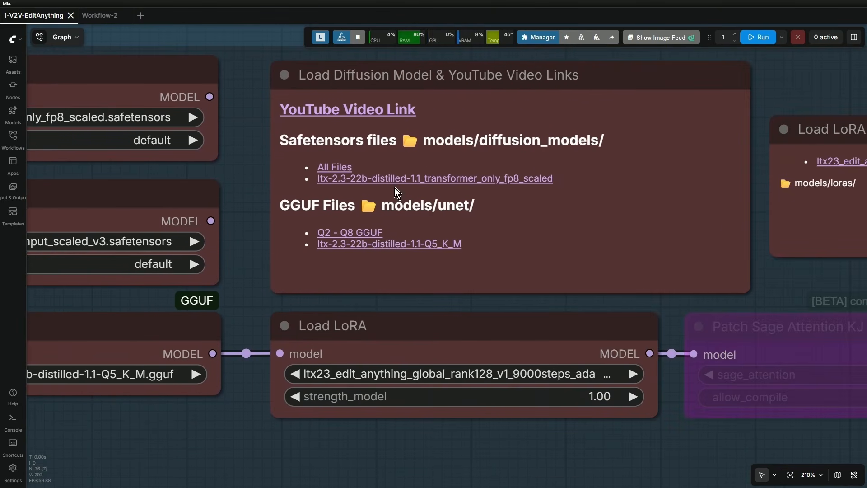
{"action": "scroll", "coordinate": [421, 400], "scroll_direction": "up", "scroll_amount": 4}
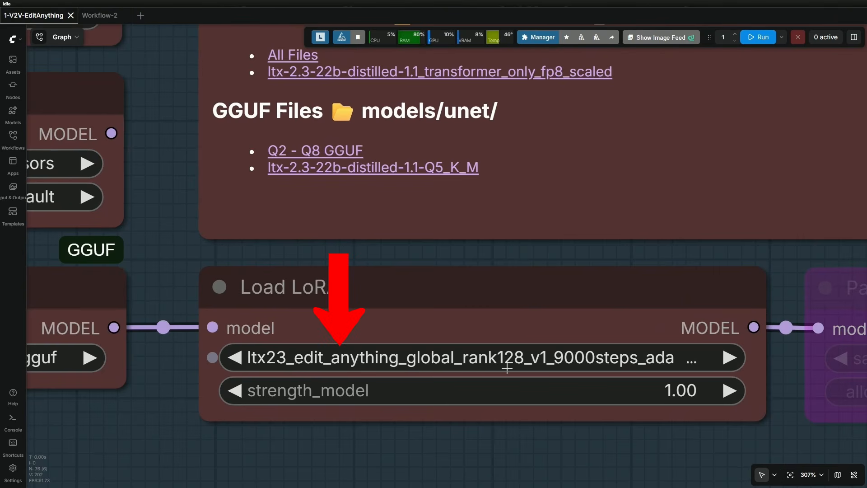
{"action": "scroll", "coordinate": [515, 407], "scroll_direction": "down", "scroll_amount": 5}
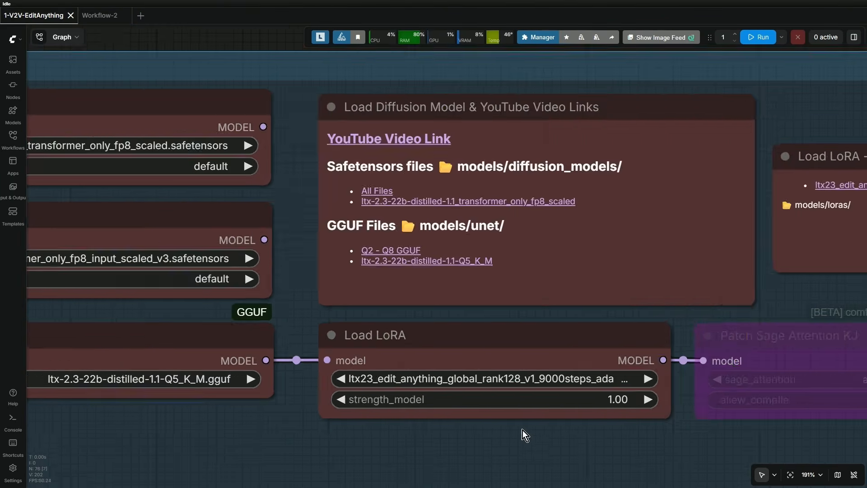
{"action": "left_click_drag", "start_coordinate": [522, 429], "coordinate": [233, 415]}
{"action": "left_click_drag", "start_coordinate": [702, 207], "coordinate": [613, 206]}
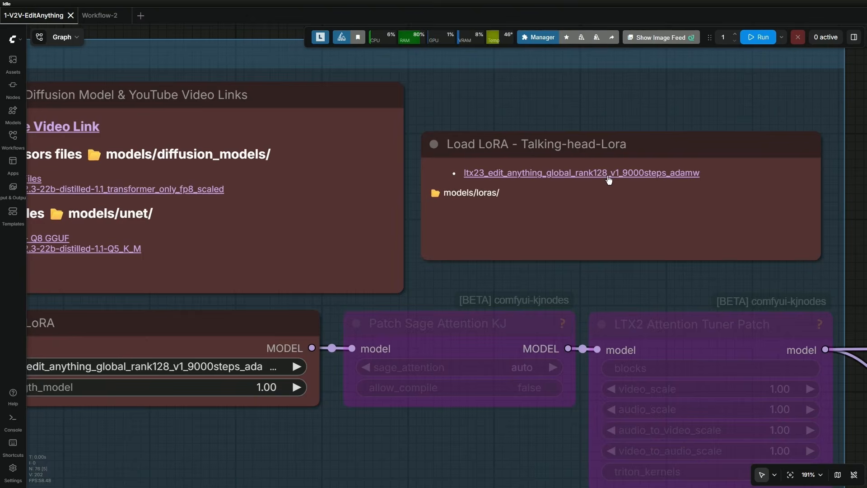
{"action": "scroll", "coordinate": [431, 399], "scroll_direction": "down", "scroll_amount": 5}
{"action": "scroll", "coordinate": [417, 428], "scroll_direction": "down", "scroll_amount": 9}
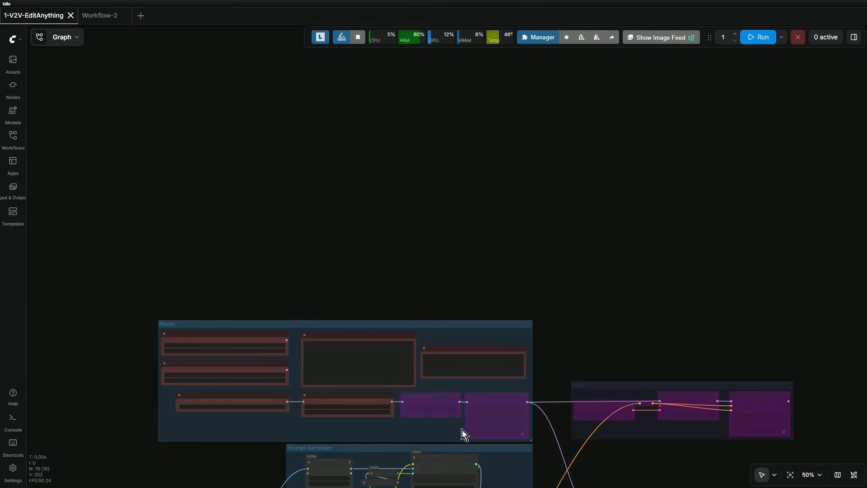
Run the workflow and check the prompt's execution time in the console window
{"action": "left_click_drag", "start_coordinate": [555, 454], "coordinate": [556, 194]}
{"action": "scroll", "coordinate": [451, 194], "scroll_direction": "down", "scroll_amount": 4}
{"action": "left_click", "coordinate": [759, 37]}
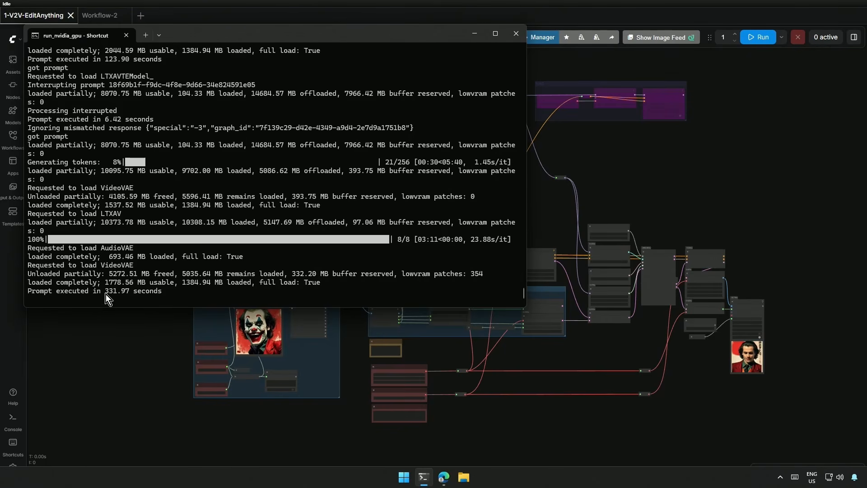
{"action": "left_click_drag", "start_coordinate": [97, 291], "coordinate": [128, 290]}
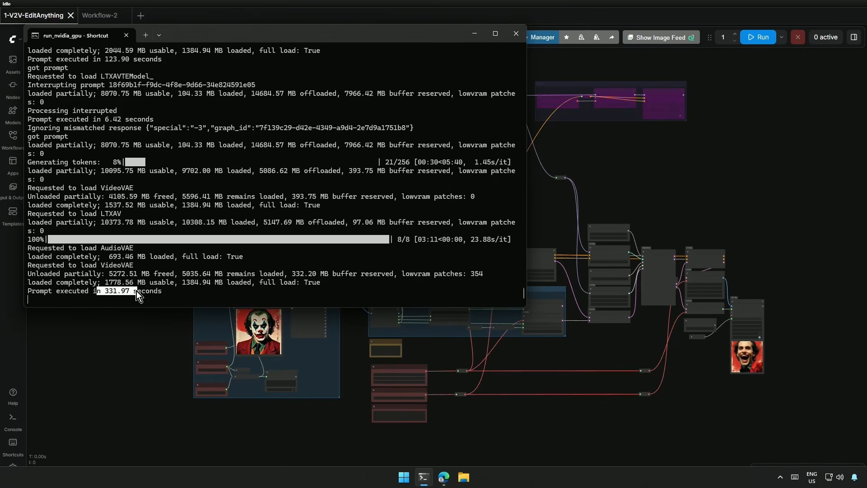
{"action": "left_click", "coordinate": [141, 290]}
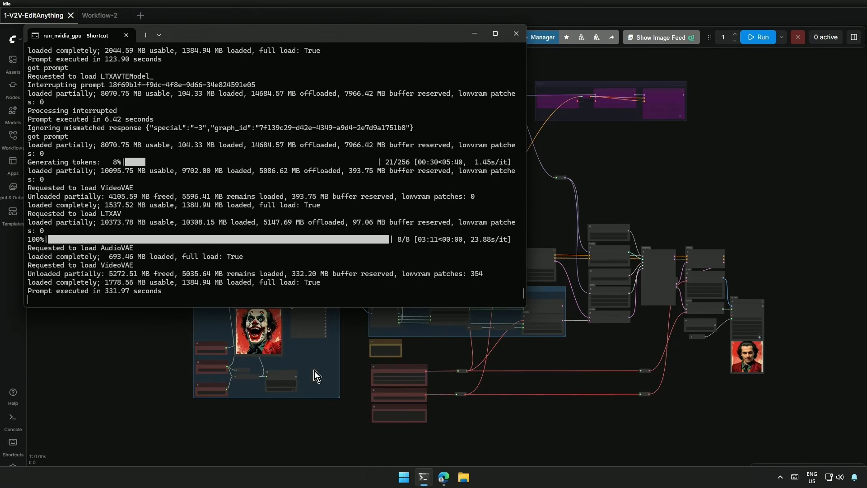
{"action": "left_click", "coordinate": [686, 429]}
Move the Video Combine node next to the Load Video node to compare the result with the source clip
{"action": "scroll", "coordinate": [687, 427], "scroll_direction": "up", "scroll_amount": 5}
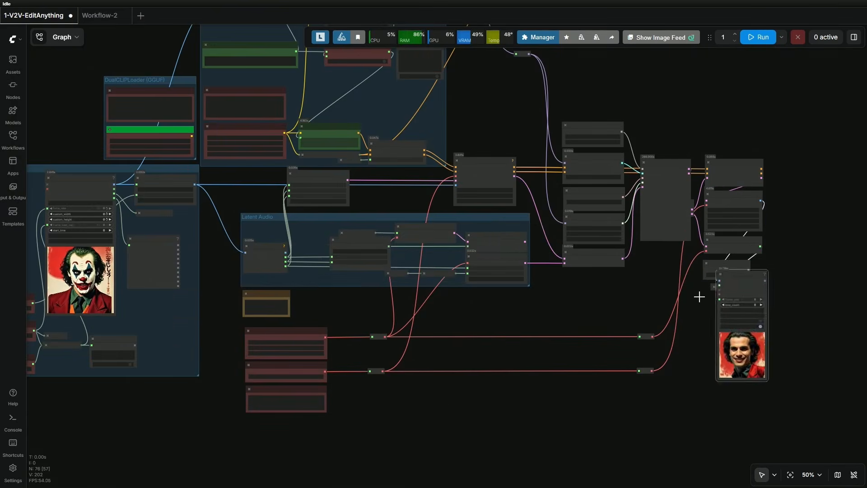
{"action": "left_click_drag", "start_coordinate": [728, 276], "coordinate": [180, 248]}
{"action": "scroll", "coordinate": [107, 326], "scroll_direction": "up", "scroll_amount": 10}
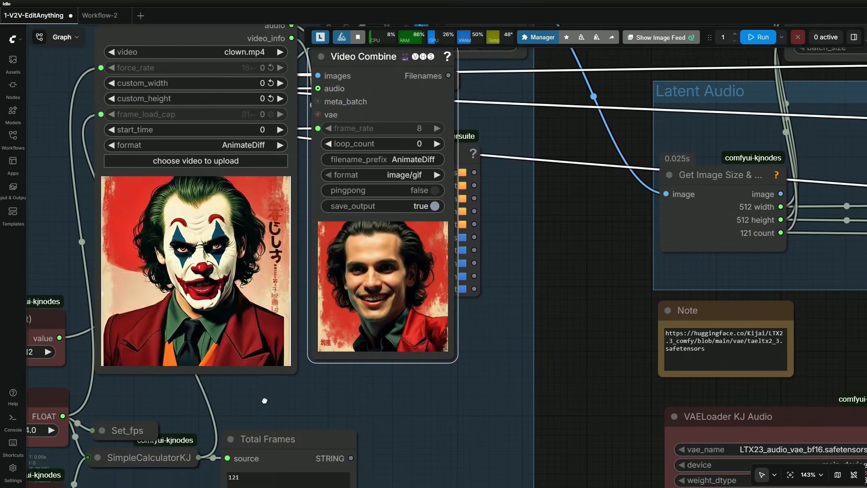
{"action": "left_click_drag", "start_coordinate": [248, 384], "coordinate": [296, 417]}
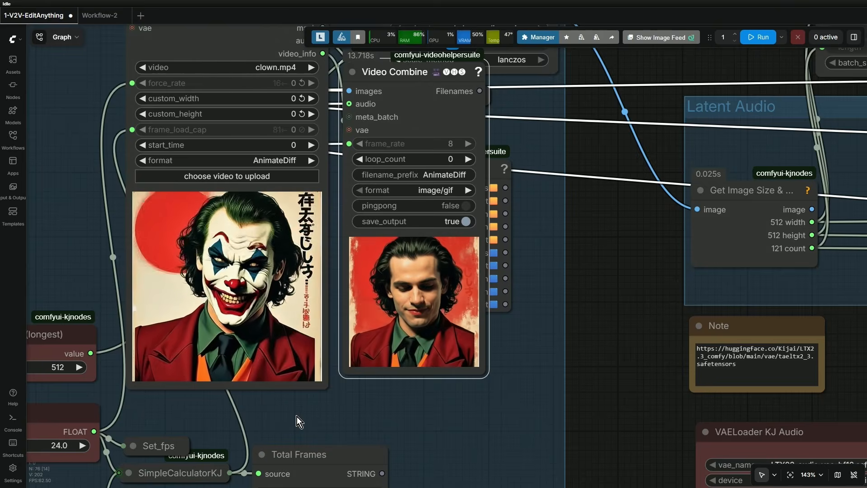
Connect the model output of the ltx-2.3-22b-distilled-1.1_transformer_only_fp8_scaled Load Diffusion Model node to the Load LoRA node
{"action": "scroll", "coordinate": [297, 416], "scroll_direction": "down", "scroll_amount": 10}
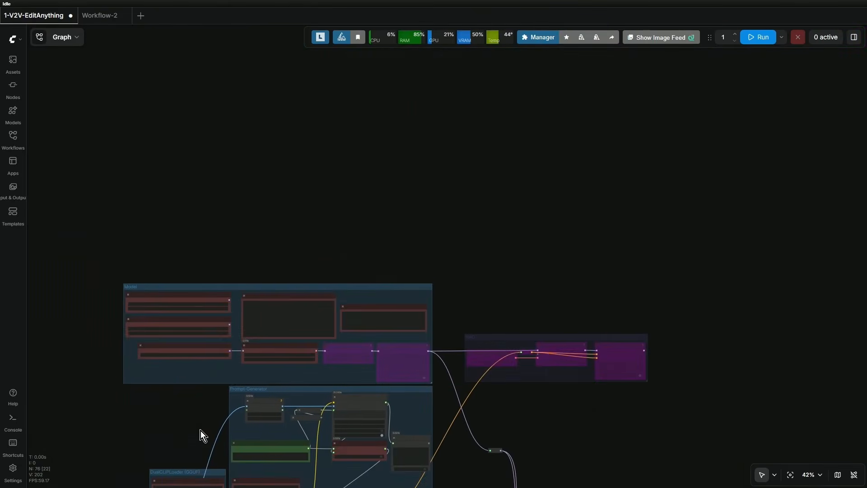
{"action": "scroll", "coordinate": [207, 444], "scroll_direction": "up", "scroll_amount": 10}
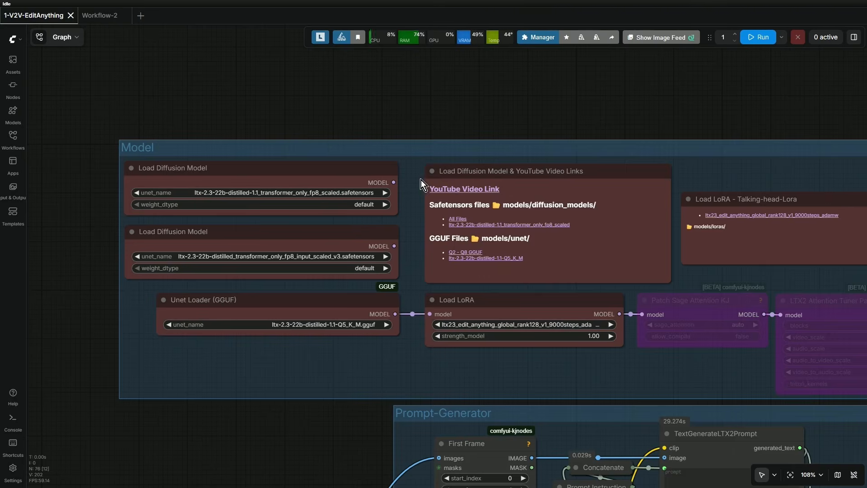
{"action": "left_click_drag", "start_coordinate": [393, 182], "coordinate": [429, 315]}
{"action": "scroll", "coordinate": [277, 229], "scroll_direction": "up", "scroll_amount": 4}
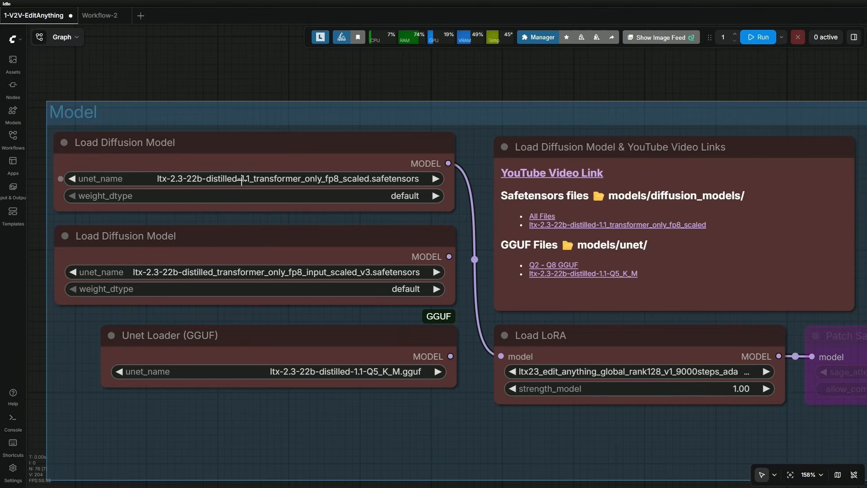
Save the workflow, run it and check the generation progress in the console window
{"action": "key", "text": "ctrl+s"}
{"action": "left_click", "coordinate": [761, 32]}
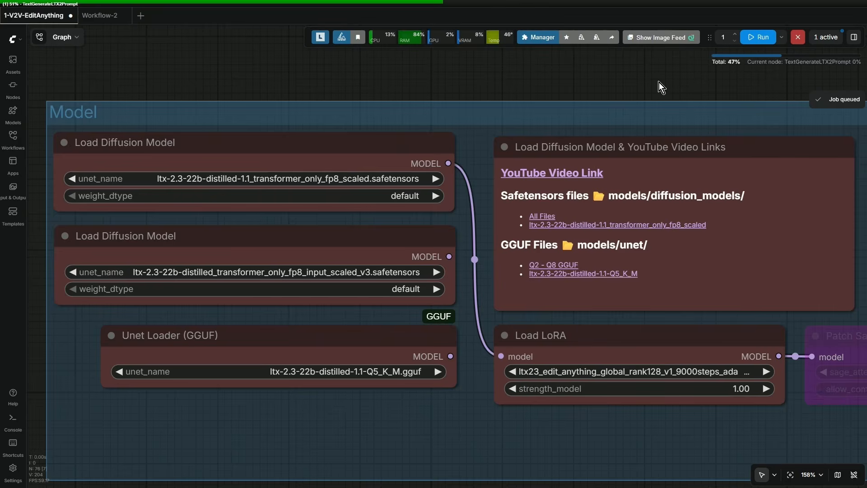
{"action": "key", "text": "alt+Tab"}
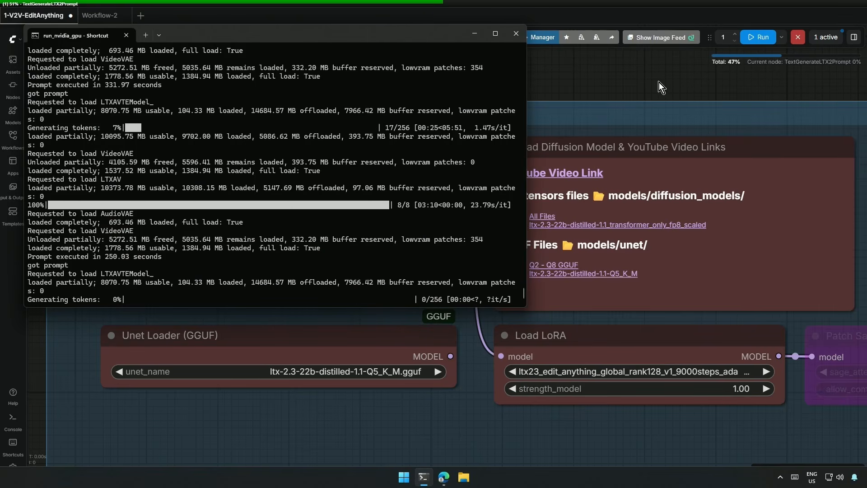
{"action": "key", "text": "alt+Tab"}
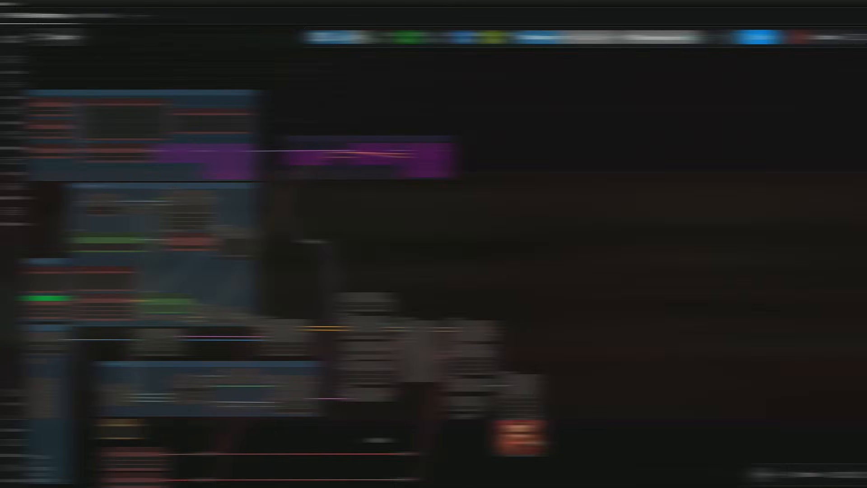
Enable the bypassed Patch Sage Attention KJ and LTX2 Attention Tuner Patch nodes in the Model group
{"action": "left_click_drag", "start_coordinate": [348, 303], "coordinate": [407, 397]}
{"action": "scroll", "coordinate": [291, 302], "scroll_direction": "up", "scroll_amount": 10}
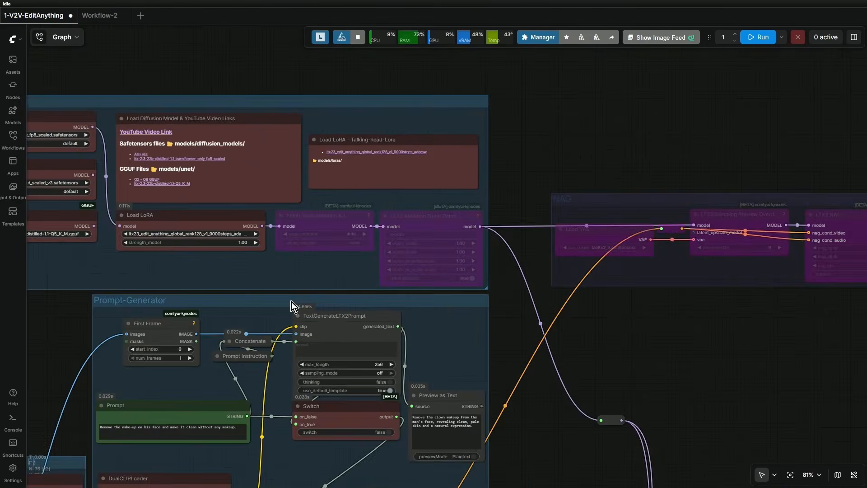
{"action": "scroll", "coordinate": [292, 302], "scroll_direction": "up", "scroll_amount": 1}
{"action": "left_click_drag", "start_coordinate": [364, 214], "coordinate": [475, 266]}
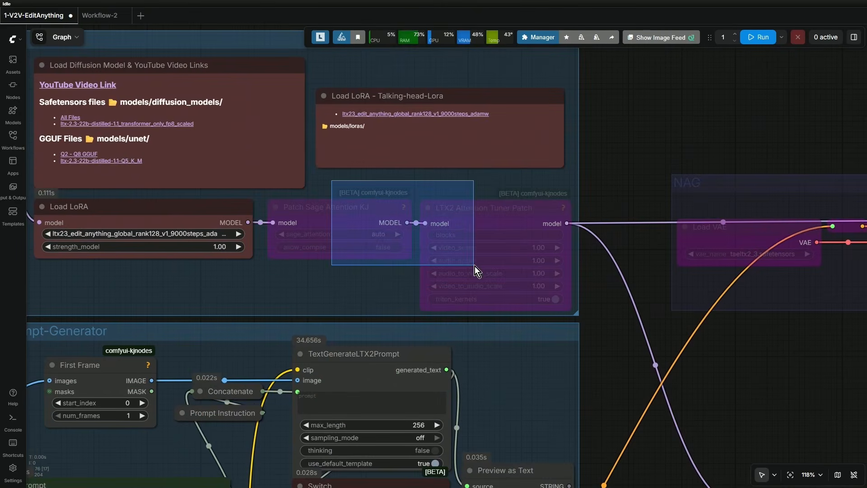
{"action": "left_click", "coordinate": [449, 181]}
{"action": "left_click", "coordinate": [360, 304]}
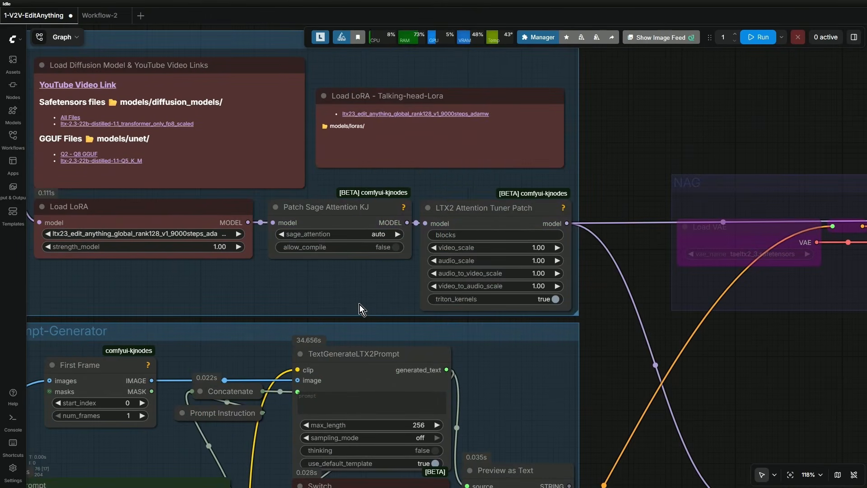
Review the available sage_attention options of the Patch Sage Attention KJ node and keep auto
{"action": "scroll", "coordinate": [359, 304], "scroll_direction": "up", "scroll_amount": 4}
{"action": "scroll", "coordinate": [359, 294], "scroll_direction": "up", "scroll_amount": 1}
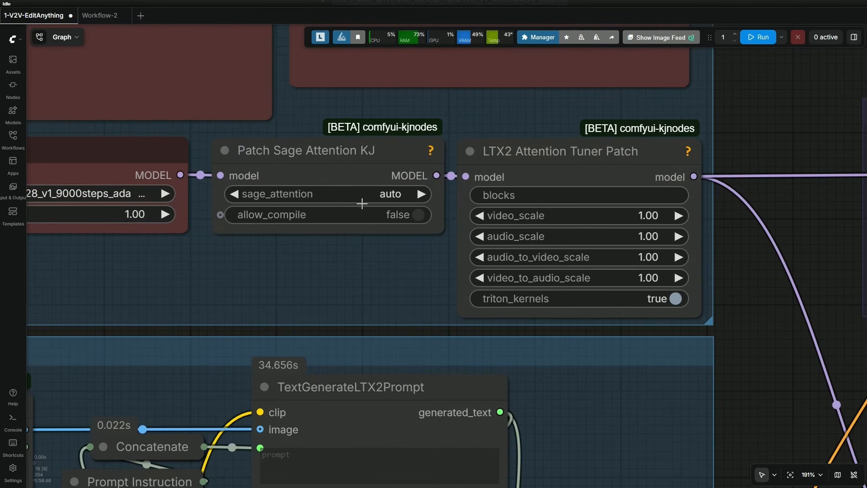
{"action": "left_click", "coordinate": [388, 194]}
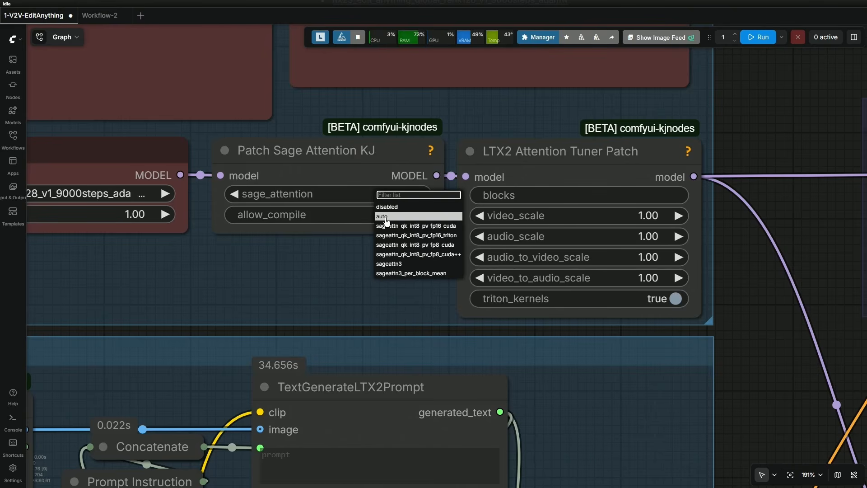
{"action": "left_click", "coordinate": [341, 282]}
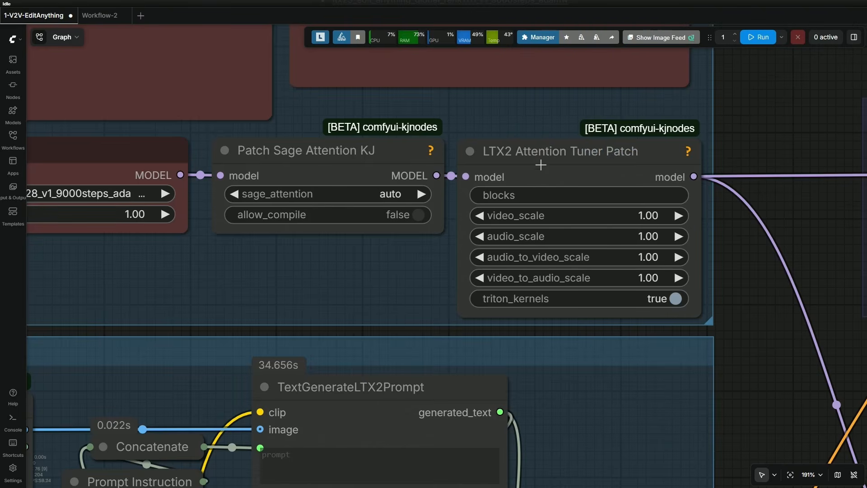
Search the custom nodes manager for "kj node" and check the ComfyUI-KJNodes entry that provides the attention patch nodes
{"action": "left_click", "coordinate": [544, 160]}
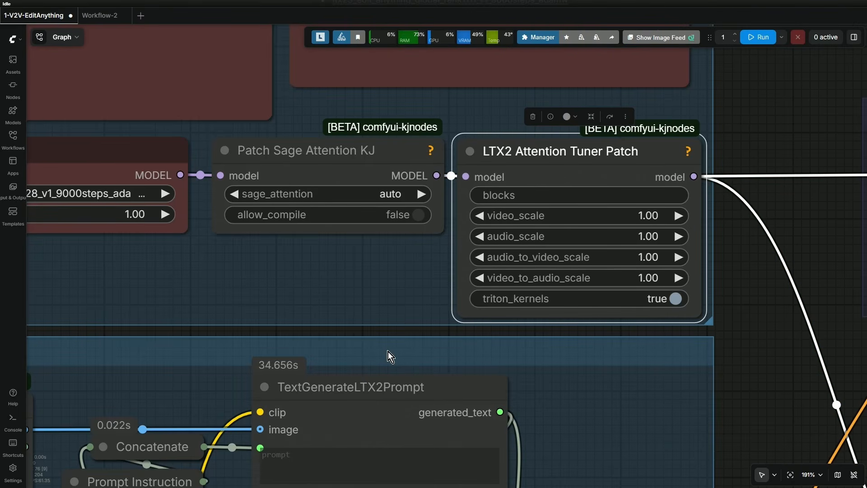
{"action": "left_click", "coordinate": [386, 295]}
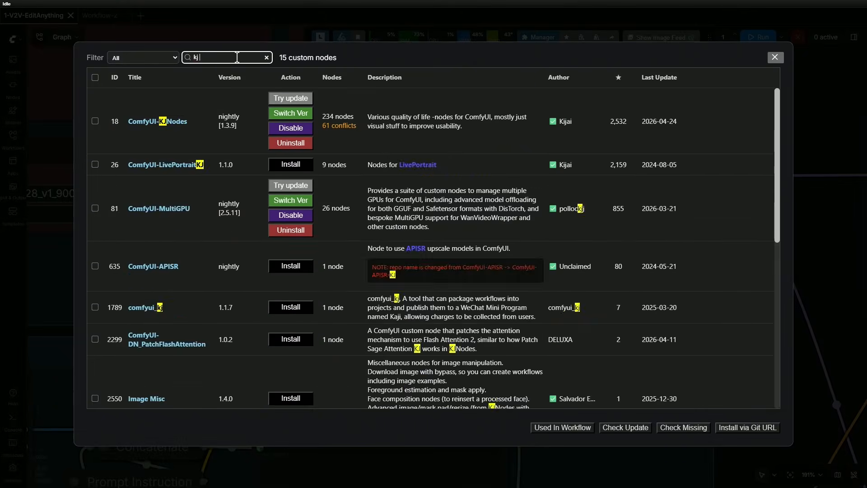
{"action": "type", "text": "node"}
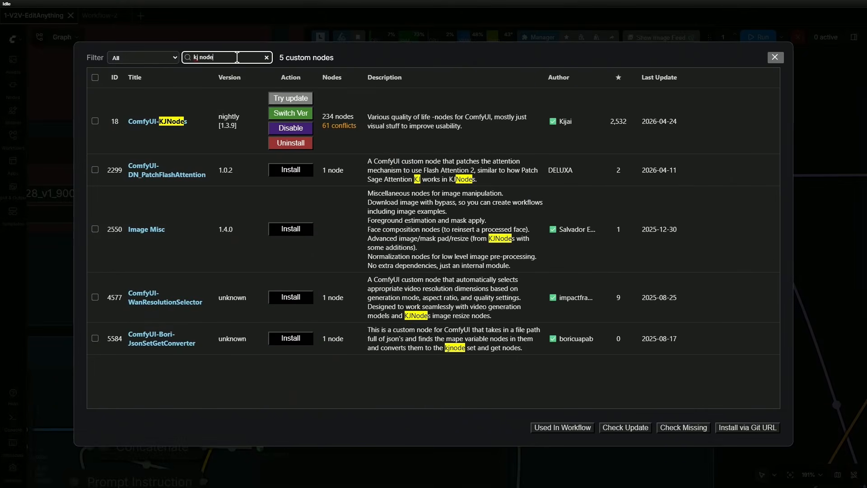
{"action": "left_click_drag", "start_coordinate": [182, 133], "coordinate": [184, 150]}
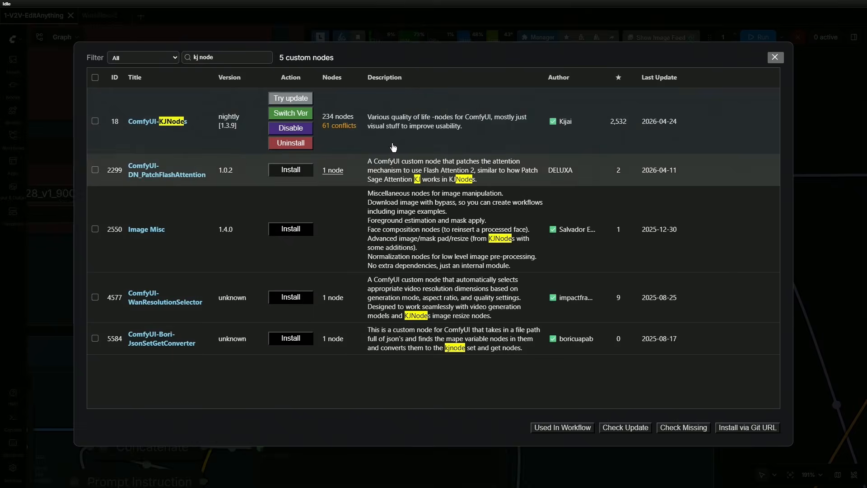
{"action": "left_click", "coordinate": [774, 57]}
{"action": "key", "text": "Escape"}
Run the workflow with the attention patches enabled and check the execution time in the console window
{"action": "scroll", "coordinate": [474, 172], "scroll_direction": "down", "scroll_amount": 8}
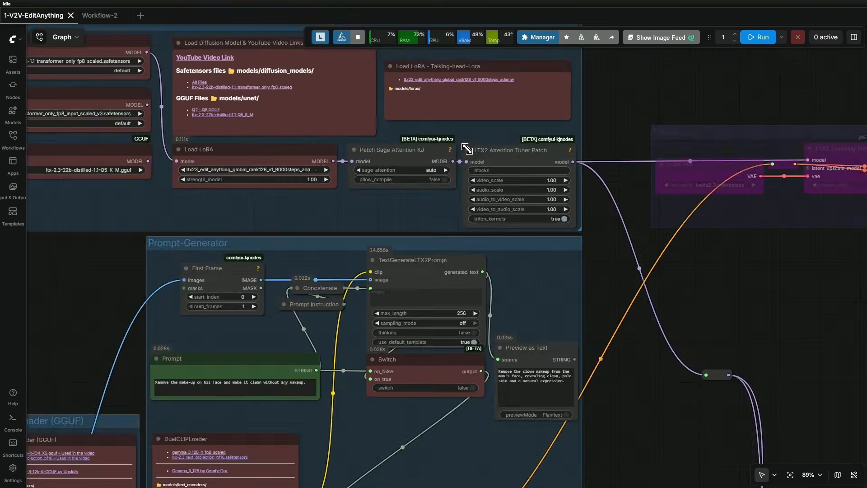
{"action": "key", "text": "ctrl+Return"}
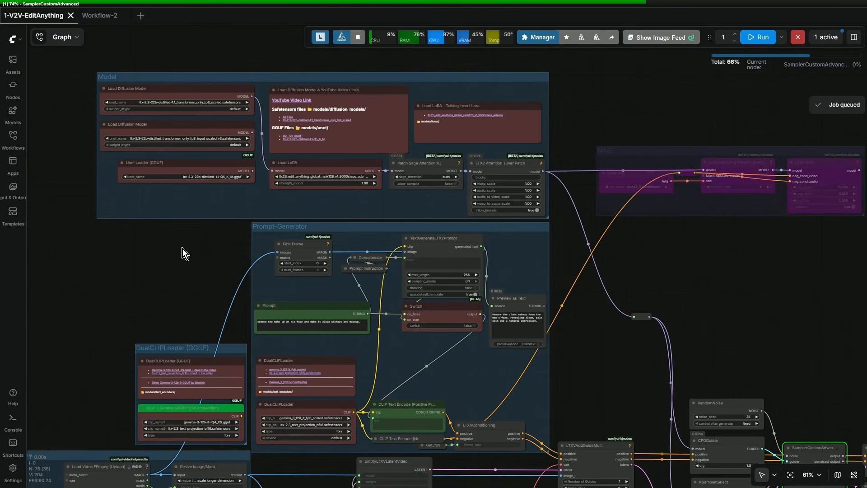
{"action": "key", "text": "alt+Tab"}
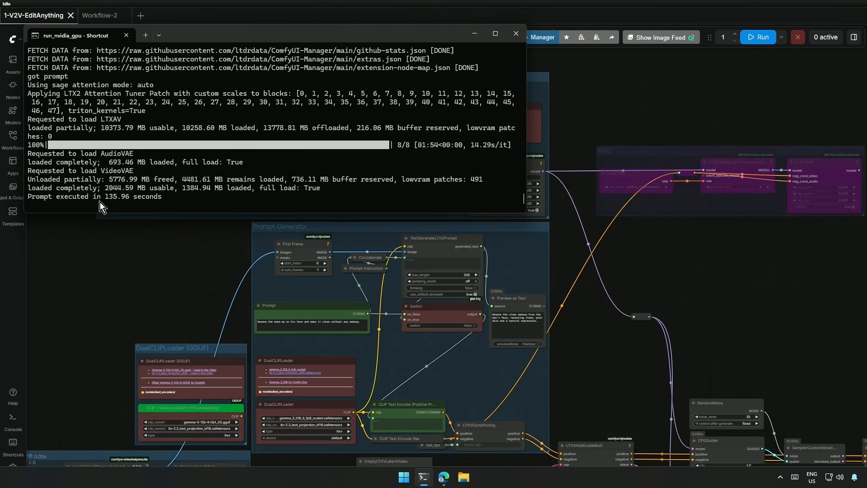
{"action": "left_click", "coordinate": [134, 198]}
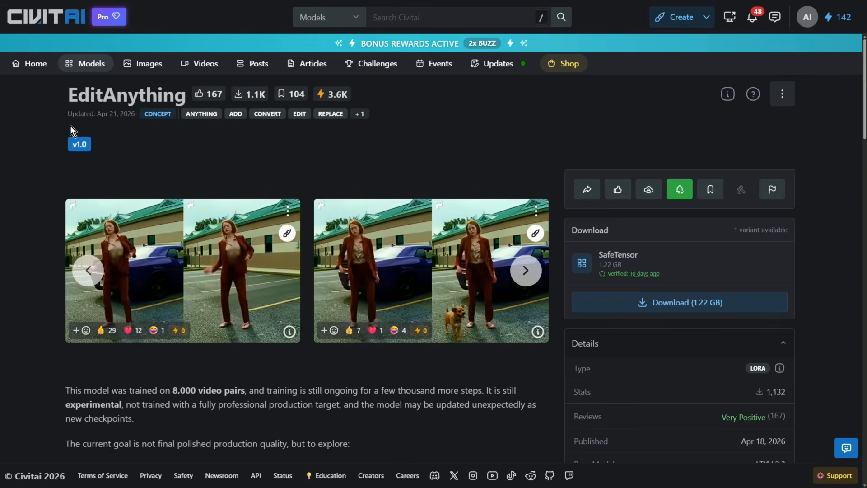
Review the Add, Remove, Replace and Convert / Style prompt patterns on the EditAnything LoRA page on Civitai
{"action": "left_click_drag", "start_coordinate": [38, 99], "coordinate": [51, 113]}
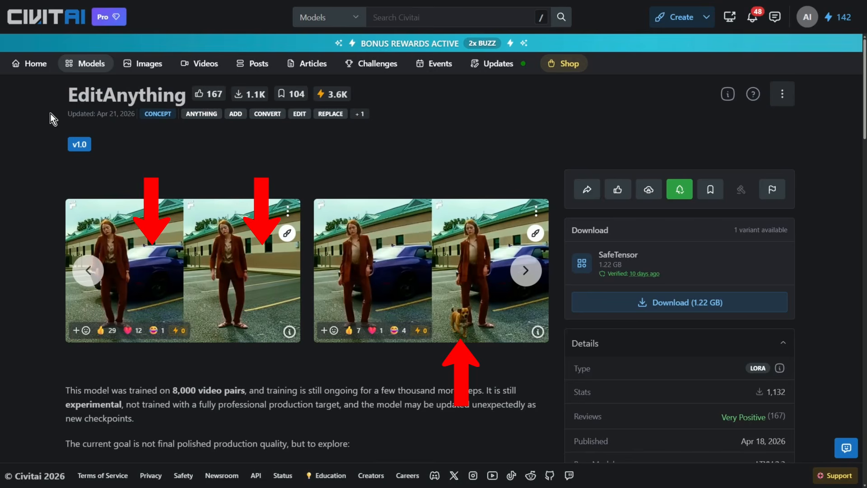
{"action": "scroll", "coordinate": [50, 113], "scroll_direction": "down", "scroll_amount": 4}
{"action": "scroll", "coordinate": [50, 113], "scroll_direction": "down", "scroll_amount": 5}
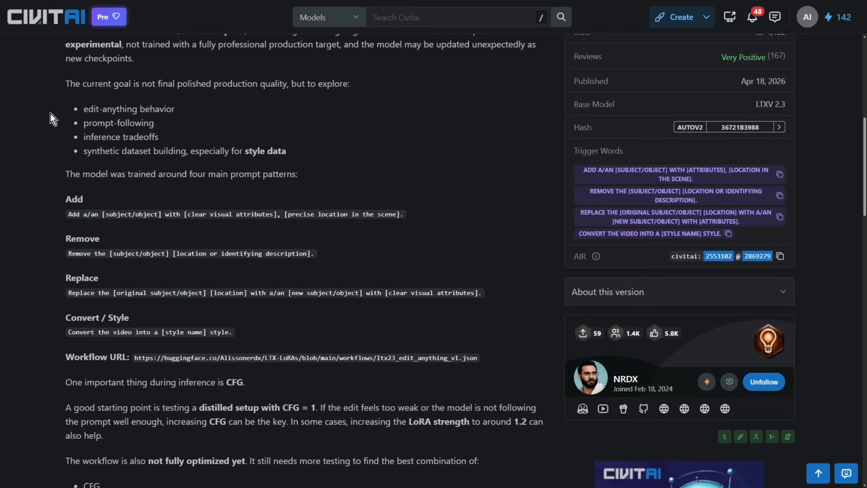
{"action": "scroll", "coordinate": [50, 112], "scroll_direction": "down", "scroll_amount": 2}
{"action": "left_click_drag", "start_coordinate": [50, 112], "coordinate": [130, 228]}
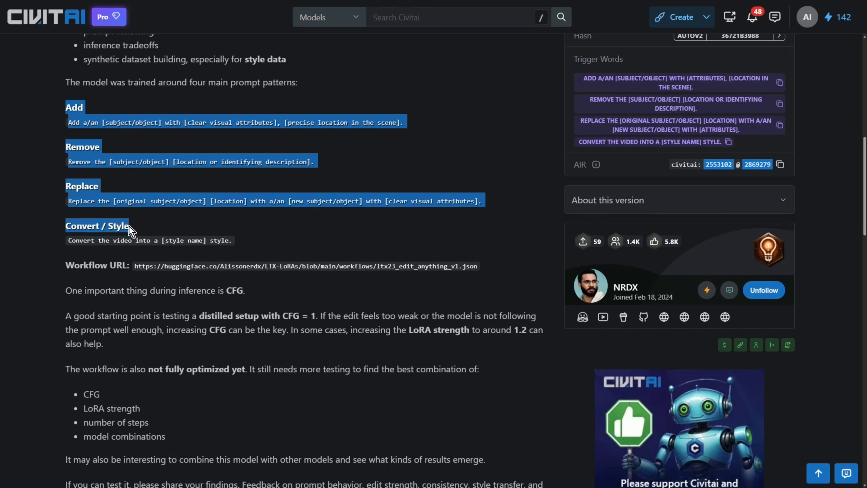
{"action": "left_click", "coordinate": [253, 231]}
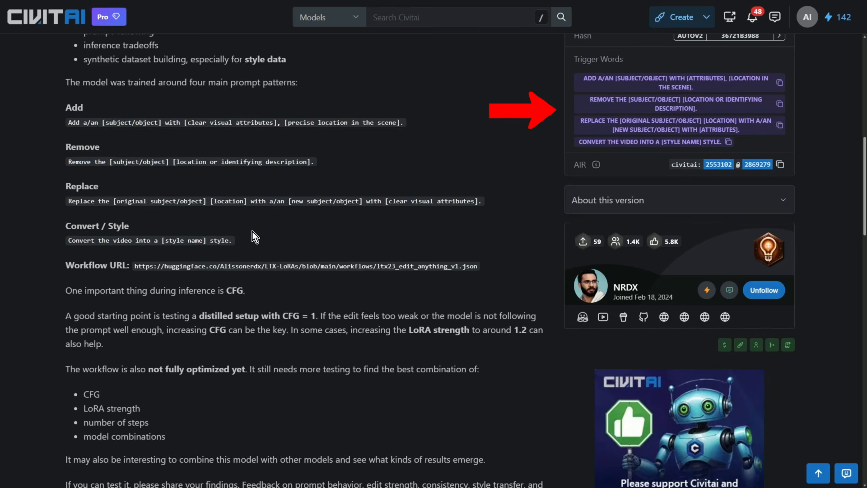
Read the EditAnything notes on CFG, LoRA strength and the example prompts for removal tasks
{"action": "scroll", "coordinate": [252, 231], "scroll_direction": "down", "scroll_amount": 3}
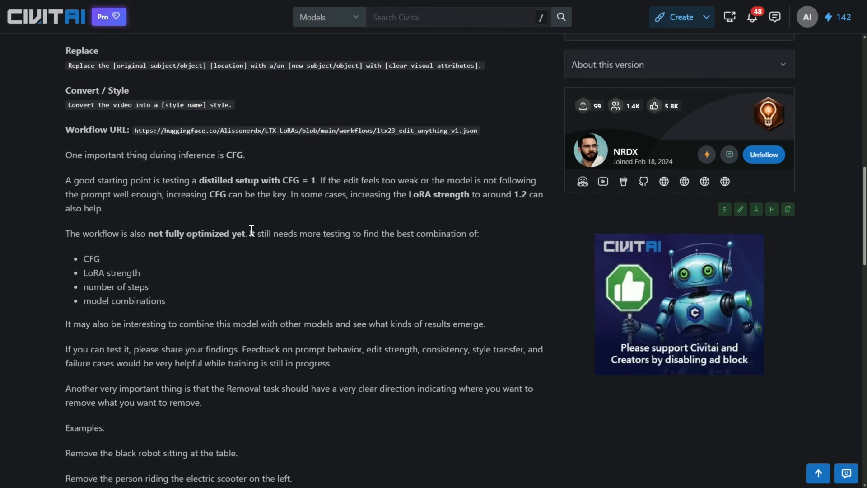
{"action": "scroll", "coordinate": [252, 229], "scroll_direction": "down", "scroll_amount": 1}
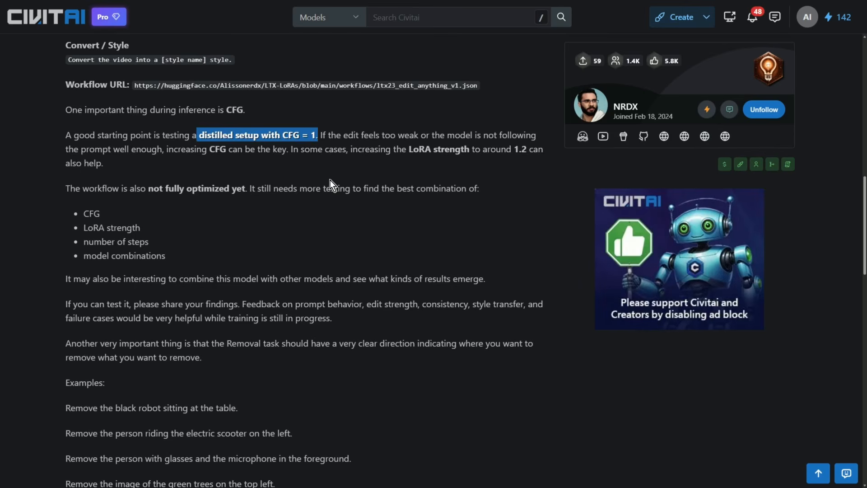
{"action": "left_click", "coordinate": [376, 173]}
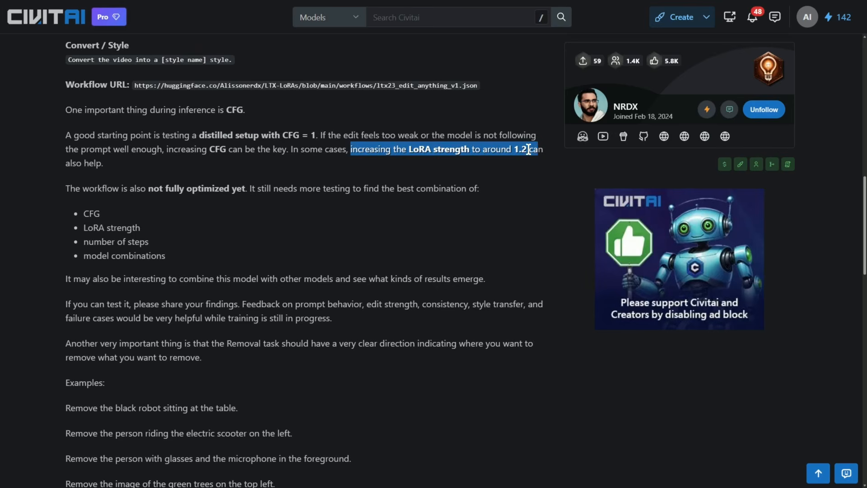
{"action": "left_click", "coordinate": [359, 223]}
{"action": "scroll", "coordinate": [177, 312], "scroll_direction": "down", "scroll_amount": 5}
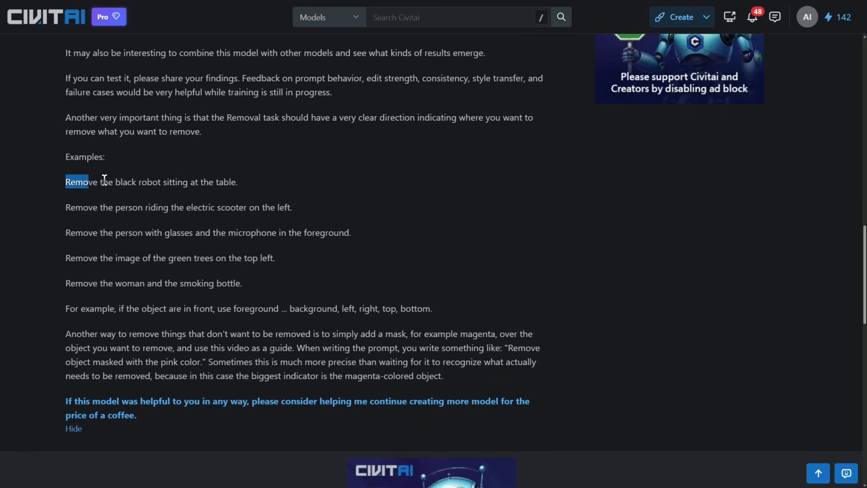
{"action": "left_click_drag", "start_coordinate": [104, 180], "coordinate": [438, 314]}
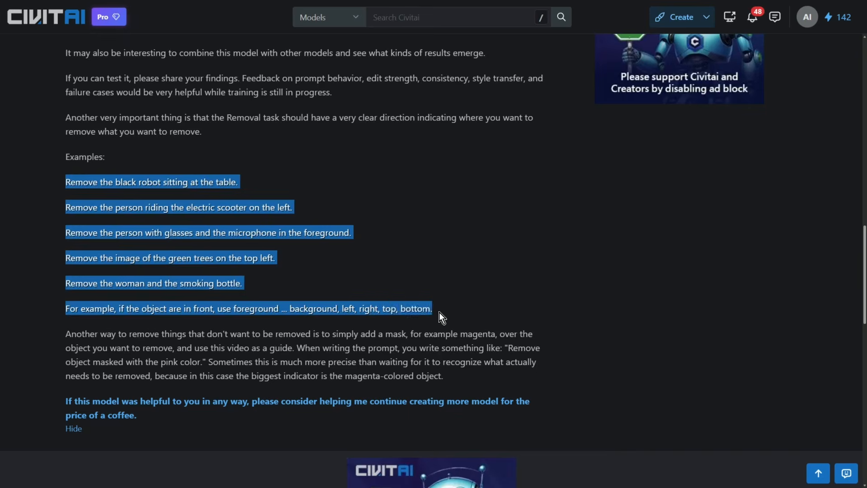
{"action": "left_click", "coordinate": [439, 313]}
{"action": "scroll", "coordinate": [448, 313], "scroll_direction": "down", "scroll_amount": 3}
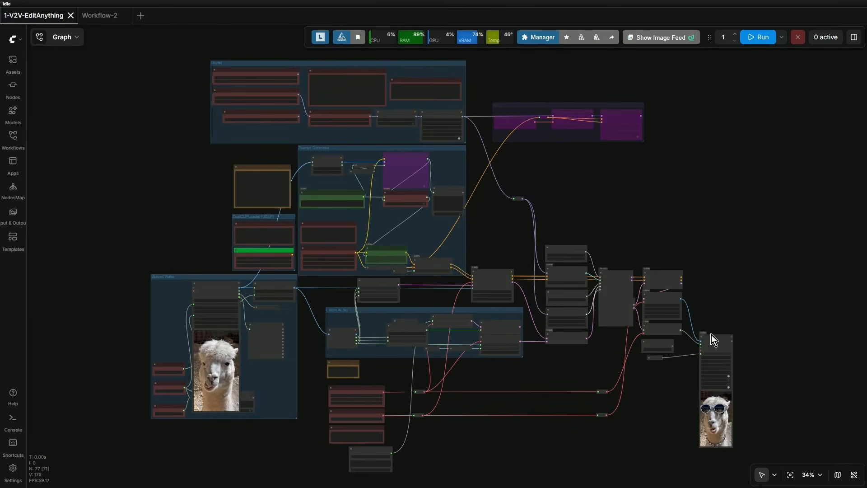
Move the output video node into the Upload Video group beside the source alpaca video to compare both clips
{"action": "left_click_drag", "start_coordinate": [711, 335], "coordinate": [671, 324]}
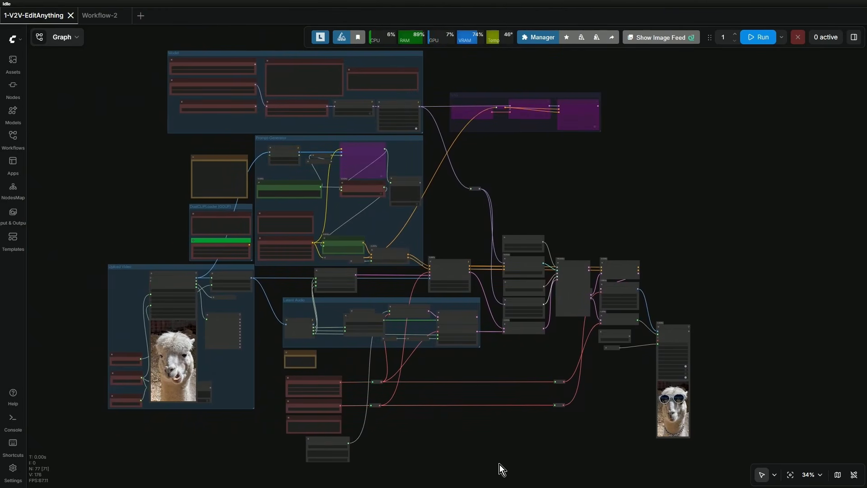
{"action": "left_click_drag", "start_coordinate": [667, 325], "coordinate": [217, 285]}
{"action": "scroll", "coordinate": [204, 413], "scroll_direction": "up", "scroll_amount": 15}
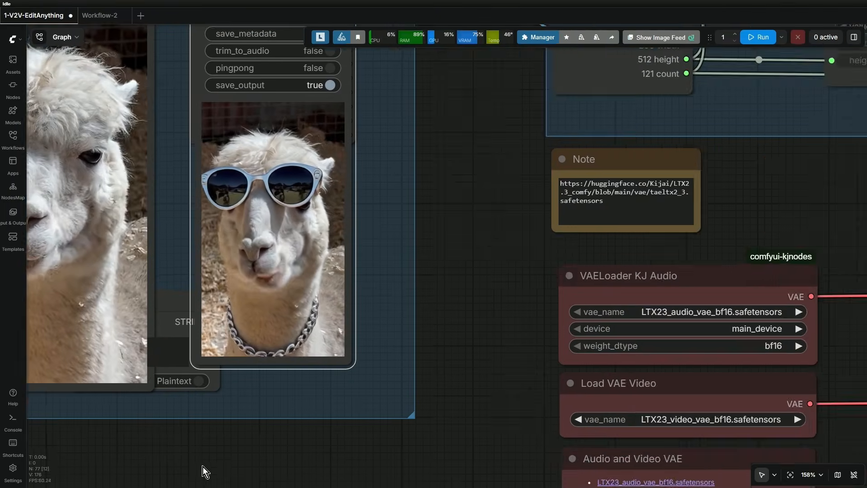
{"action": "left_click_drag", "start_coordinate": [203, 467], "coordinate": [446, 486]}
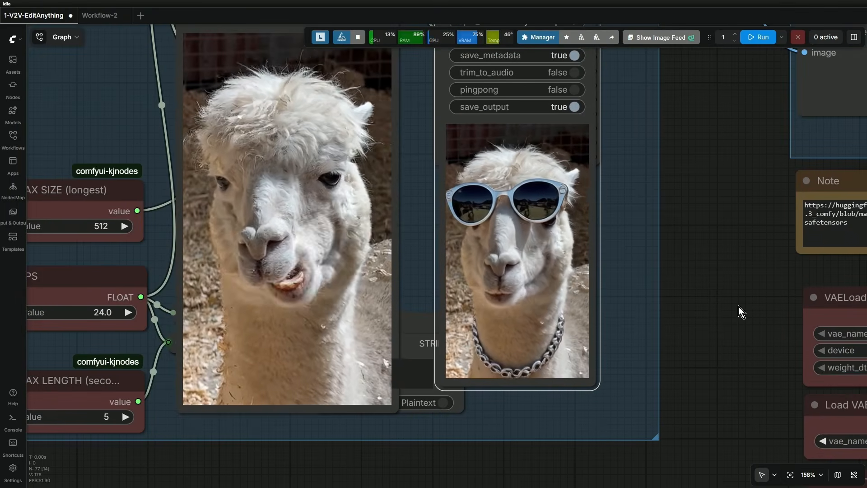
{"action": "left_click_drag", "start_coordinate": [738, 310], "coordinate": [739, 345]}
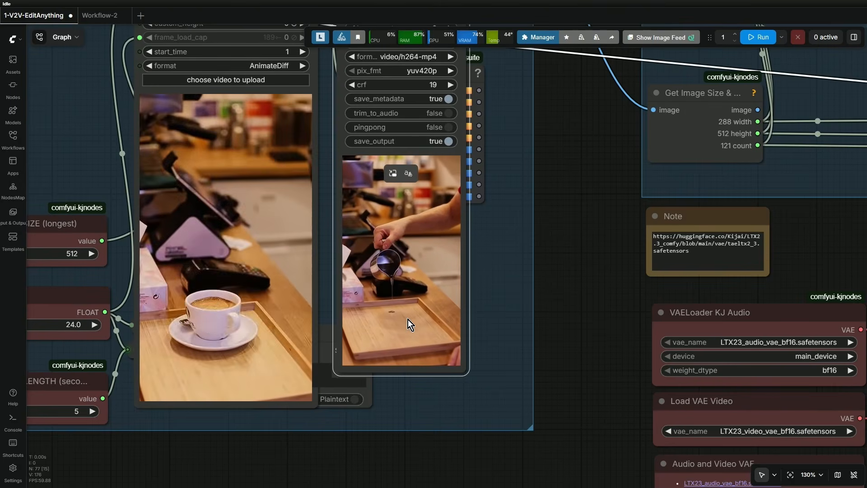
Compare the source coffee-pouring video with the edited output, examining the tray area up close
{"action": "scroll", "coordinate": [388, 372], "scroll_direction": "up", "scroll_amount": 2}
{"action": "left_click_drag", "start_coordinate": [393, 427], "coordinate": [420, 457]}
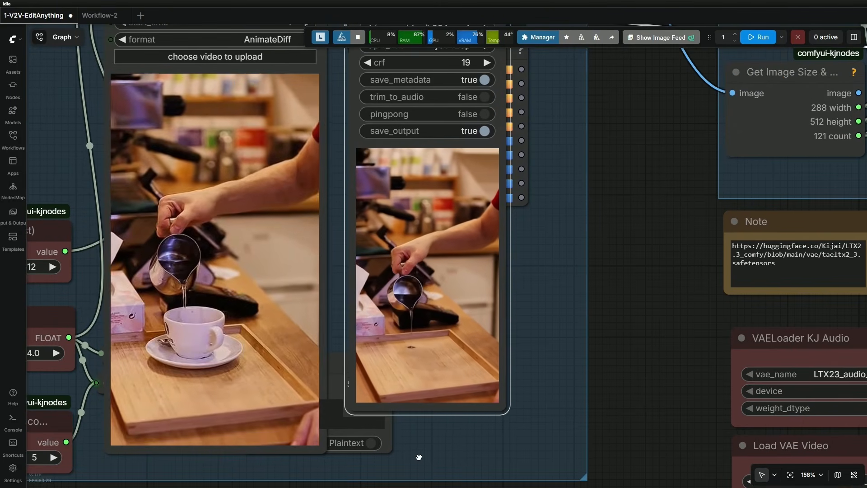
{"action": "mouse_move", "coordinate": [427, 329]}
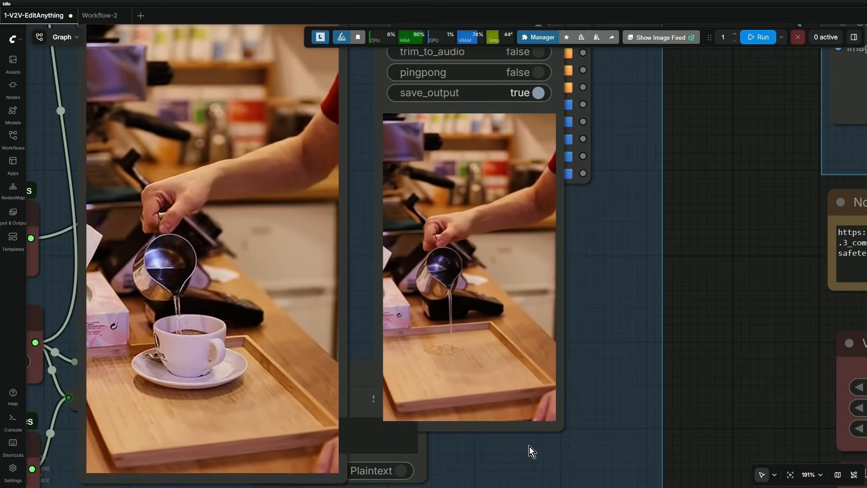
{"action": "scroll", "coordinate": [521, 457], "scroll_direction": "up", "scroll_amount": 5}
{"action": "scroll", "coordinate": [515, 453], "scroll_direction": "up", "scroll_amount": 3}
{"action": "left_click_drag", "start_coordinate": [464, 441], "coordinate": [551, 470]}
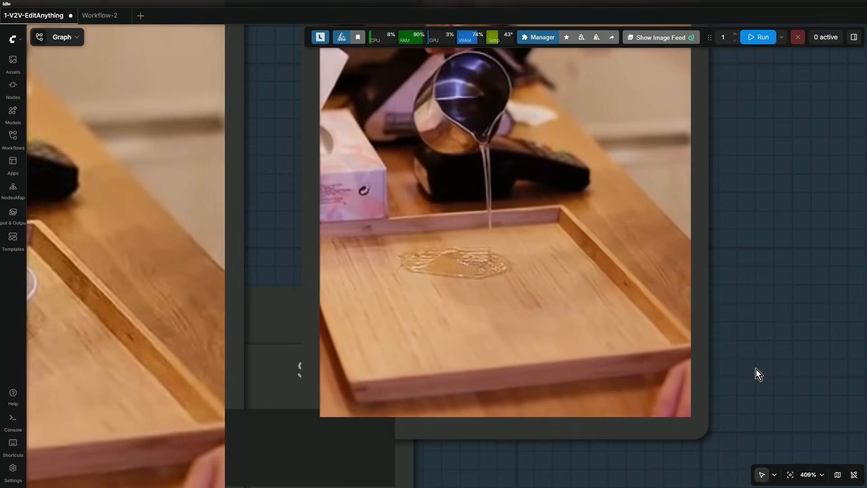
{"action": "scroll", "coordinate": [756, 370], "scroll_direction": "down", "scroll_amount": 7}
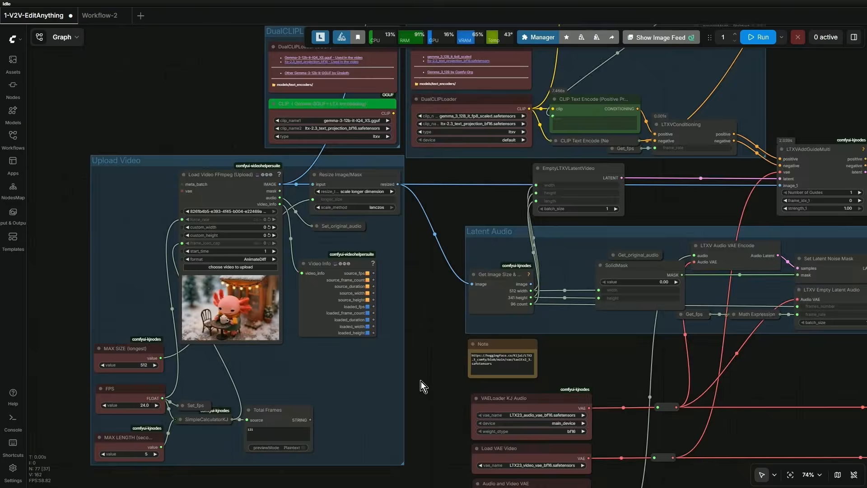
Examine the Upload Video group's MAX LENGTH, FPS and Total Frames nodes for the axolotl clip
{"action": "scroll", "coordinate": [421, 381], "scroll_direction": "up", "scroll_amount": 4}
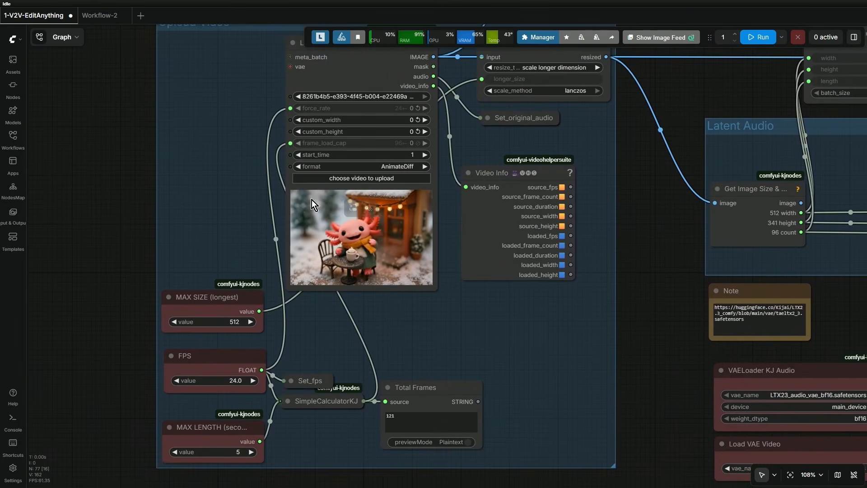
{"action": "left_click_drag", "start_coordinate": [311, 199], "coordinate": [316, 166]}
{"action": "scroll", "coordinate": [230, 217], "scroll_direction": "up", "scroll_amount": 4}
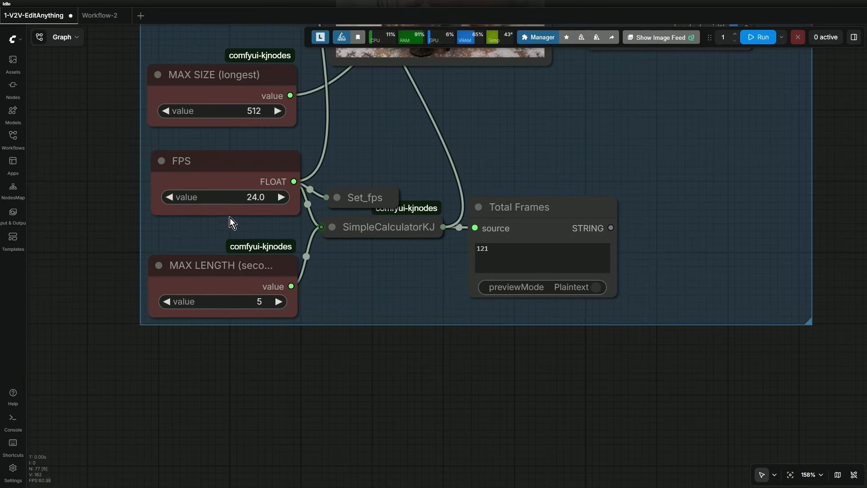
{"action": "left_click", "coordinate": [228, 271]}
{"action": "scroll", "coordinate": [256, 301], "scroll_direction": "up", "scroll_amount": 4}
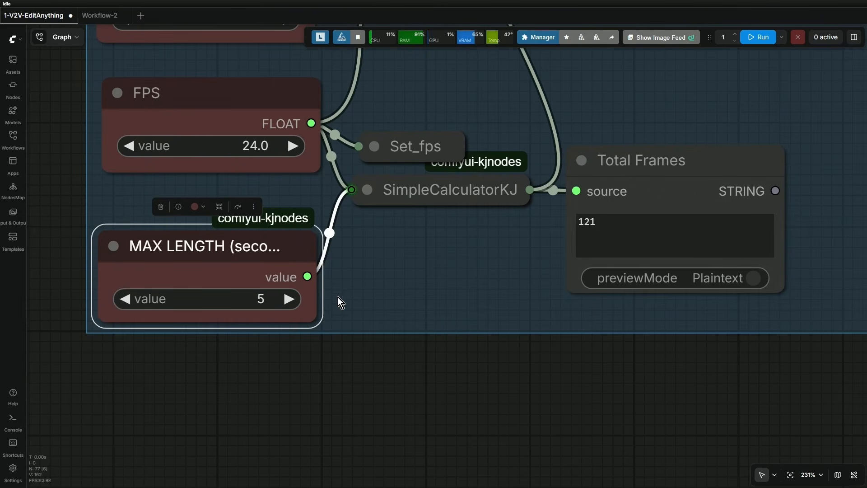
{"action": "left_click", "coordinate": [348, 292]}
{"action": "scroll", "coordinate": [348, 292], "scroll_direction": "down", "scroll_amount": 4}
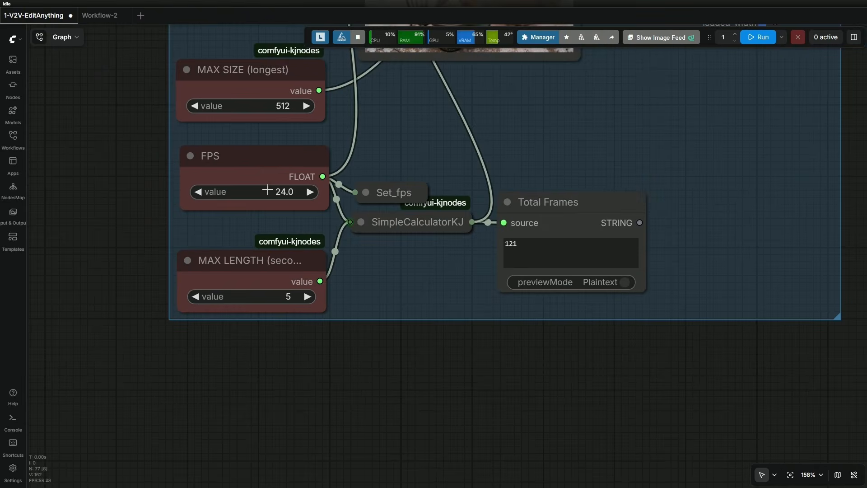
Remove the red colour from the FPS node in the Upload Video group
{"action": "left_click", "coordinate": [255, 162]}
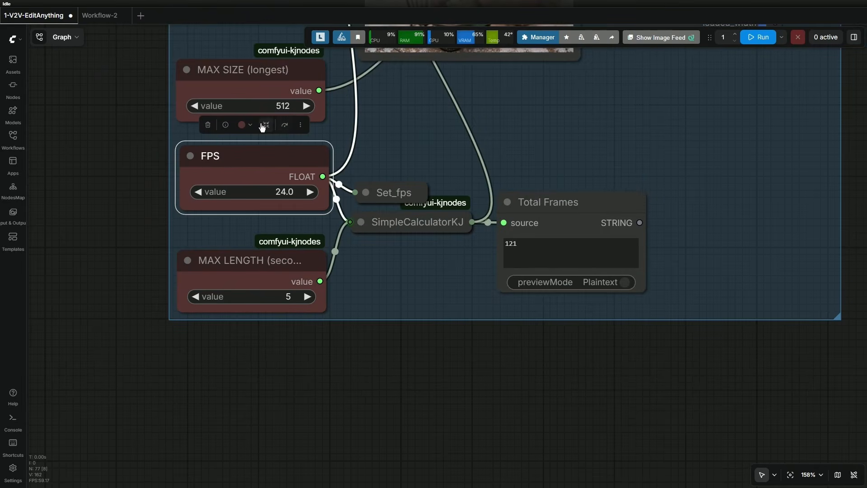
{"action": "left_click", "coordinate": [243, 125]}
{"action": "left_click", "coordinate": [196, 107]}
{"action": "left_click", "coordinate": [137, 176]}
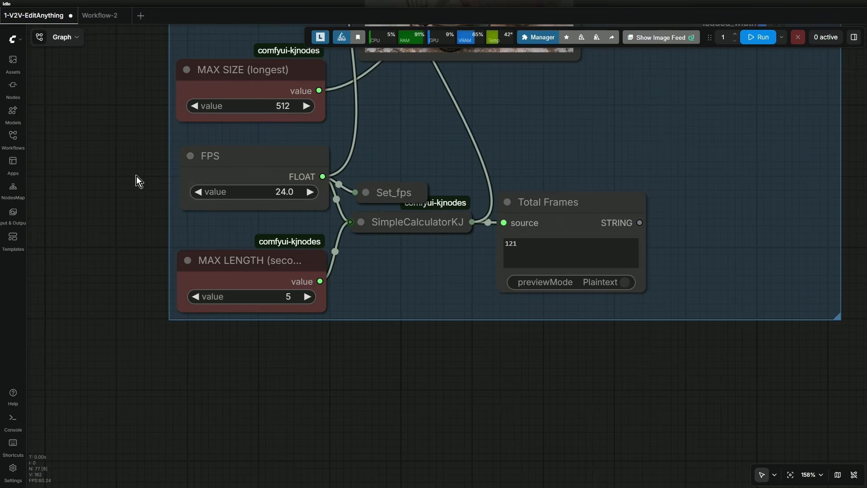
Inspect the MAX SIZE (longest) node, then the Load Video FFmpeg and Video Info nodes in the Upload Video group
{"action": "left_click_drag", "start_coordinate": [137, 176], "coordinate": [116, 319]}
{"action": "left_click", "coordinate": [244, 265]}
{"action": "scroll", "coordinate": [245, 264], "scroll_direction": "up", "scroll_amount": 4}
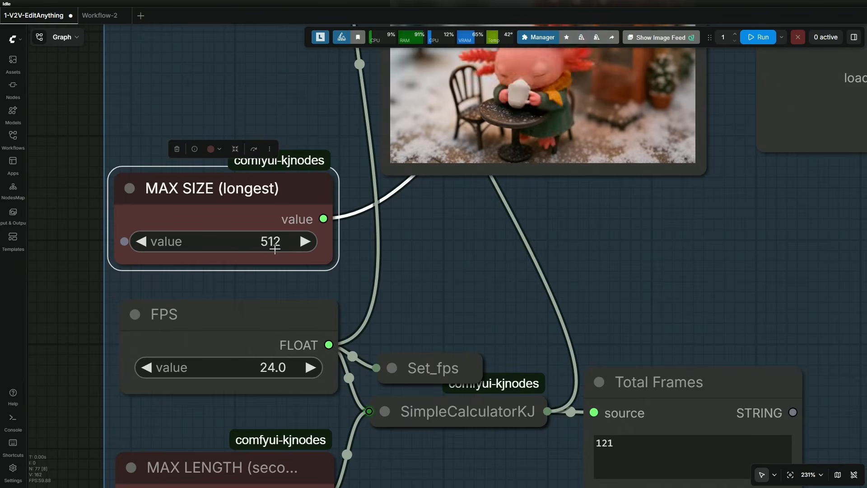
{"action": "scroll", "coordinate": [275, 246], "scroll_direction": "down", "scroll_amount": 4}
{"action": "scroll", "coordinate": [277, 164], "scroll_direction": "down", "scroll_amount": 8}
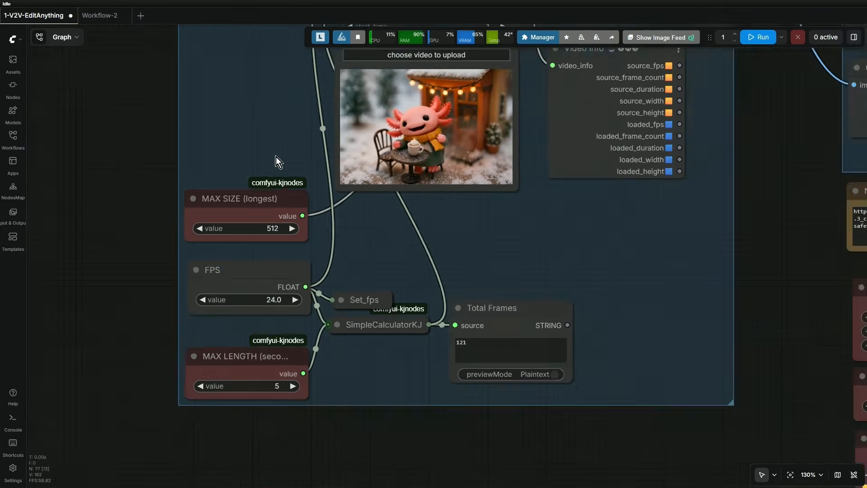
{"action": "left_click_drag", "start_coordinate": [473, 196], "coordinate": [392, 340]}
{"action": "scroll", "coordinate": [392, 340], "scroll_direction": "up", "scroll_amount": 4}
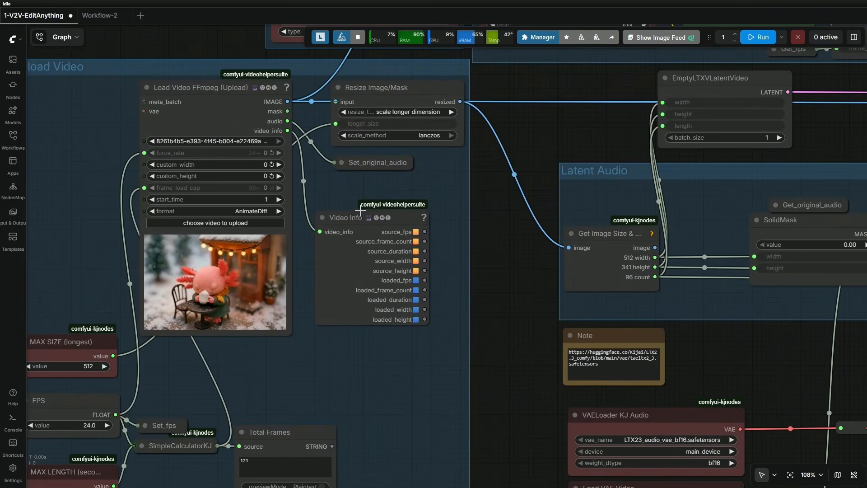
Delete the Video Info node from the Upload Video group
{"action": "left_click_drag", "start_coordinate": [354, 253], "coordinate": [354, 245]}
{"action": "key", "text": "Delete"}
{"action": "scroll", "coordinate": [367, 340], "scroll_direction": "down", "scroll_amount": 7}
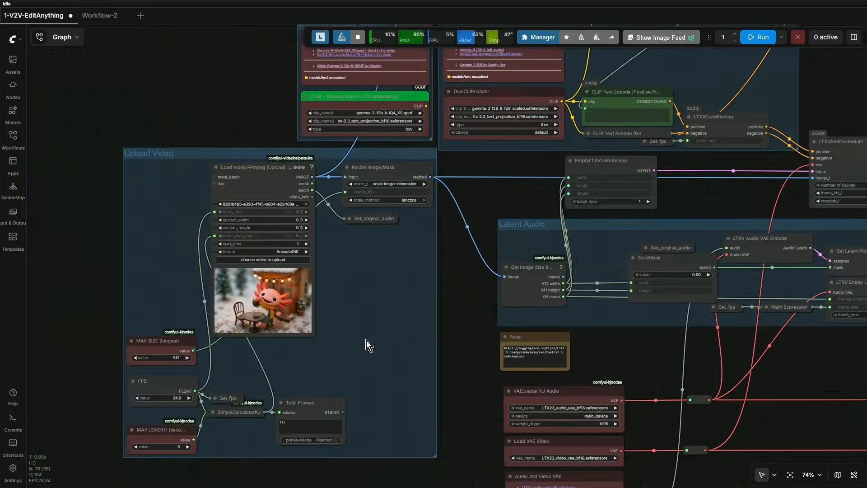
Re-enable the bypassed TextGenerateLTX2Prompt node and set the Switch node in the Prompt-Generator group to true
{"action": "left_click_drag", "start_coordinate": [378, 315], "coordinate": [271, 421]}
{"action": "left_click_drag", "start_coordinate": [168, 185], "coordinate": [66, 286]}
{"action": "scroll", "coordinate": [345, 324], "scroll_direction": "up", "scroll_amount": 5}
{"action": "scroll", "coordinate": [380, 130], "scroll_direction": "up", "scroll_amount": 4}
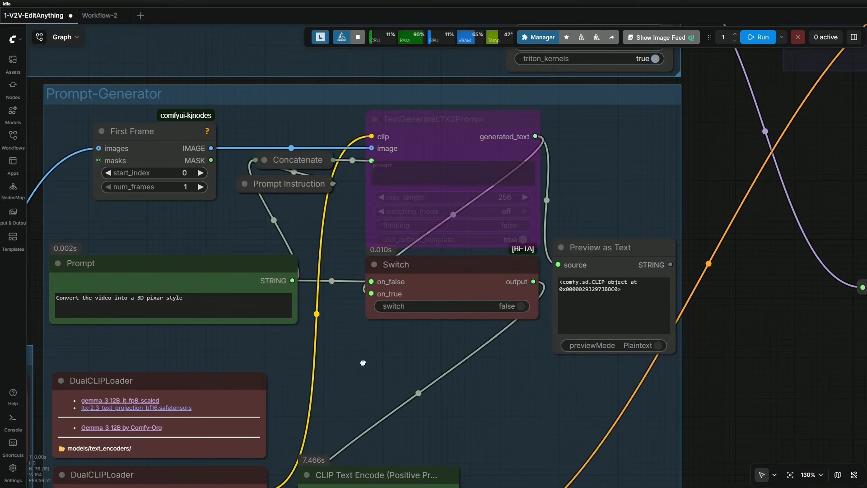
{"action": "left_click", "coordinate": [440, 156]}
{"action": "key", "text": "ctrl+b"}
{"action": "scroll", "coordinate": [475, 343], "scroll_direction": "up", "scroll_amount": 4}
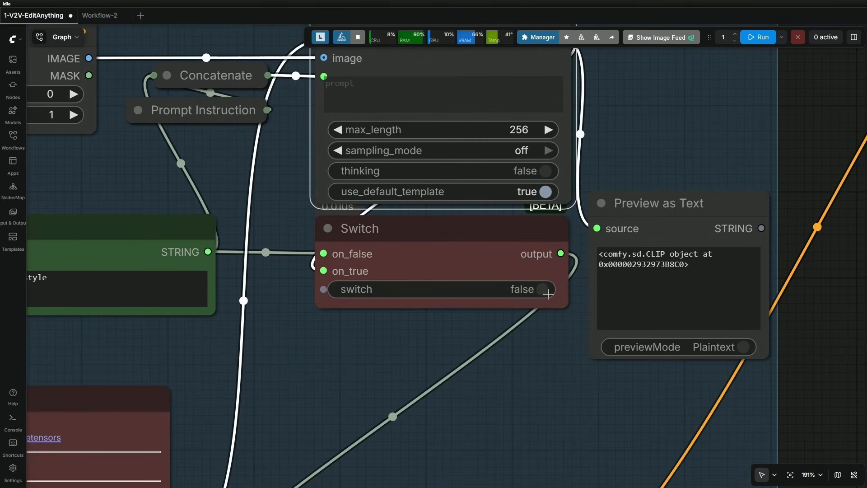
{"action": "left_click", "coordinate": [542, 289]}
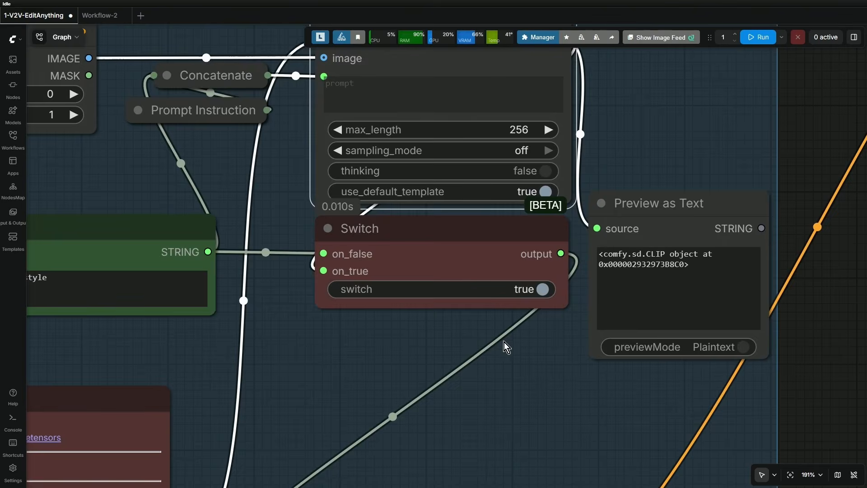
{"action": "scroll", "coordinate": [487, 372], "scroll_direction": "down", "scroll_amount": 5}
{"action": "triple_click", "coordinate": [250, 318]}
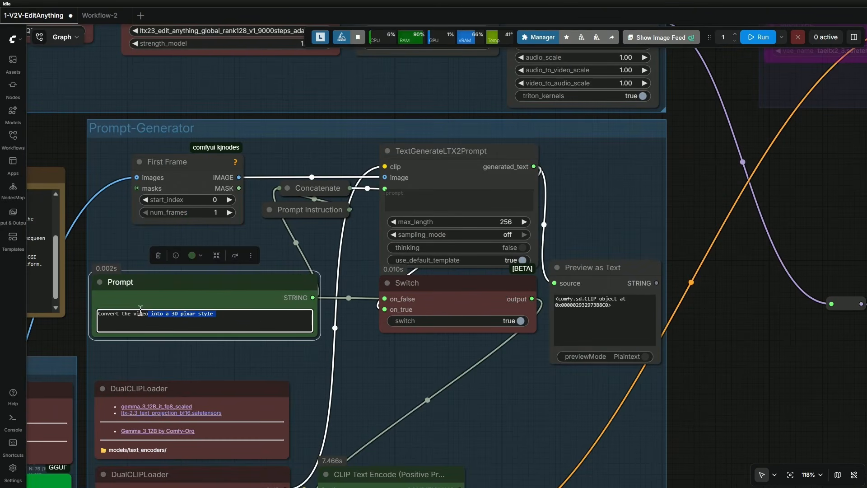
{"action": "left_click", "coordinate": [353, 361]}
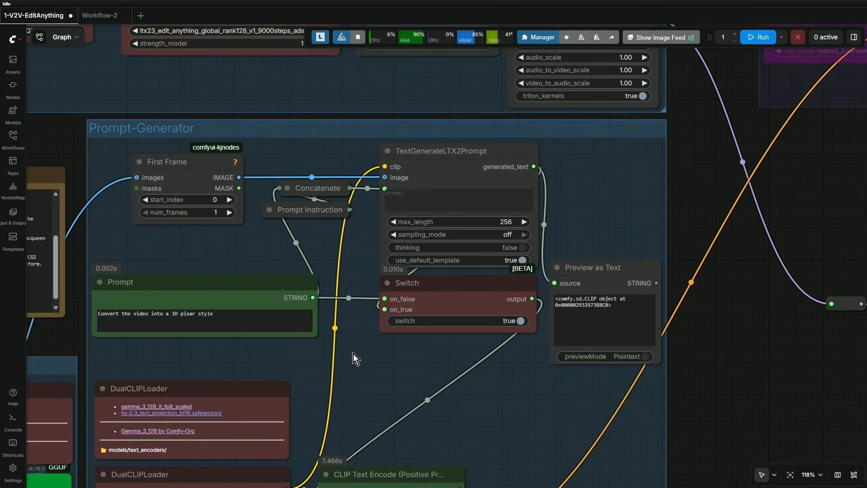
Bypass the SamplerCustomAdvanced node and the crop guides, VAE decode, audio decode and Video Combine nodes that follow it
{"action": "scroll", "coordinate": [353, 357], "scroll_direction": "down", "scroll_amount": 6}
{"action": "scroll", "coordinate": [361, 350], "scroll_direction": "down", "scroll_amount": 5}
{"action": "scroll", "coordinate": [362, 351], "scroll_direction": "right", "scroll_amount": 5}
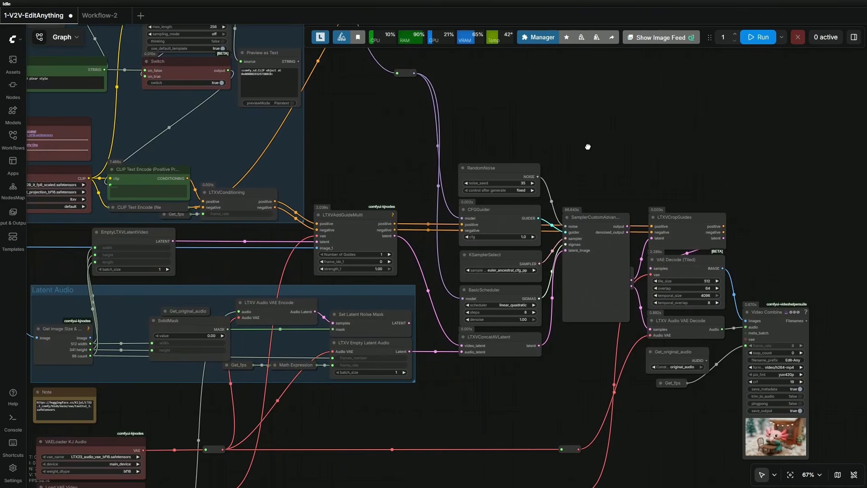
{"action": "scroll", "coordinate": [588, 147], "scroll_direction": "right", "scroll_amount": 5}
{"action": "left_click_drag", "start_coordinate": [447, 131], "coordinate": [672, 384]}
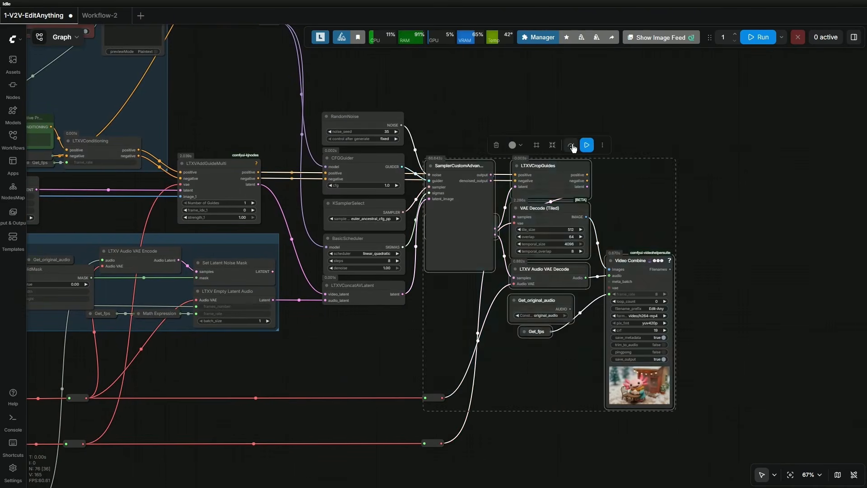
{"action": "left_click", "coordinate": [571, 145]}
Run the workflow, check the token generation in the console window, and examine the text in the Preview as Text node
{"action": "scroll", "coordinate": [307, 85], "scroll_direction": "left", "scroll_amount": 6}
{"action": "scroll", "coordinate": [695, 100], "scroll_direction": "up", "scroll_amount": 4}
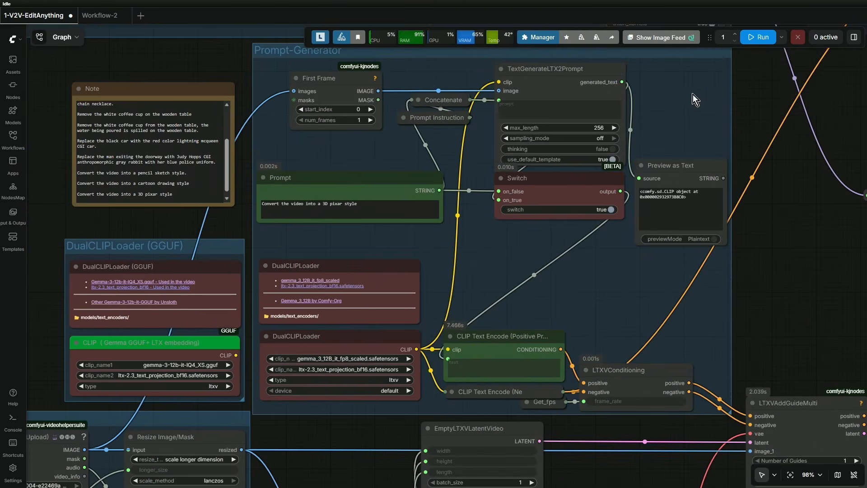
{"action": "left_click", "coordinate": [759, 37]}
{"action": "key", "text": "alt+Tab"}
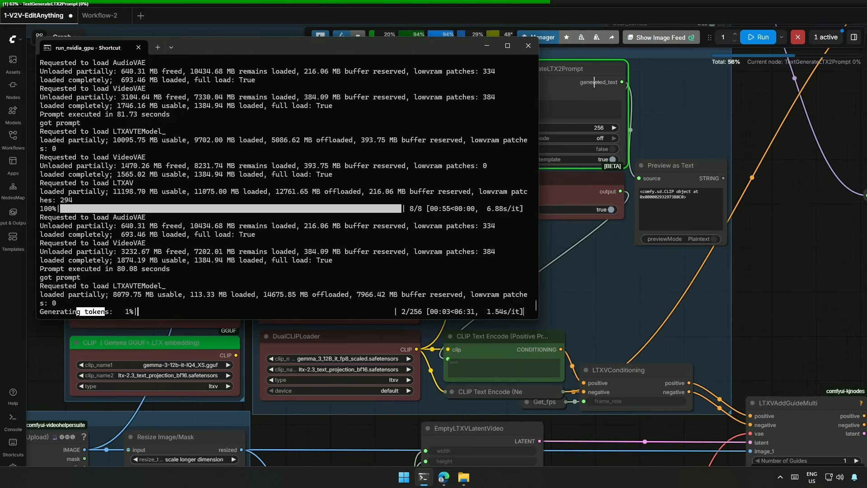
{"action": "key", "text": "alt+Tab"}
{"action": "scroll", "coordinate": [600, 286], "scroll_direction": "up", "scroll_amount": 4}
{"action": "left_click_drag", "start_coordinate": [722, 263], "coordinate": [662, 254]}
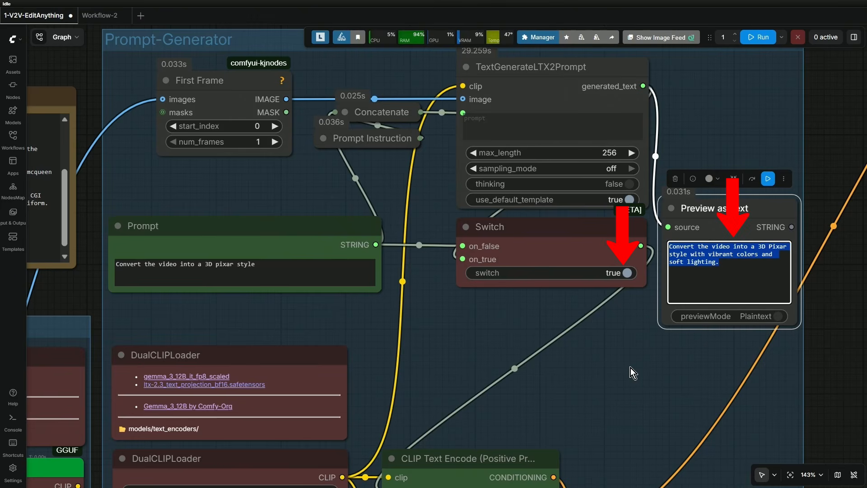
Set the Prompt-Generator's Switch node to false and bypass the TextGenerateLTX2Prompt node
{"action": "left_click", "coordinate": [651, 313]}
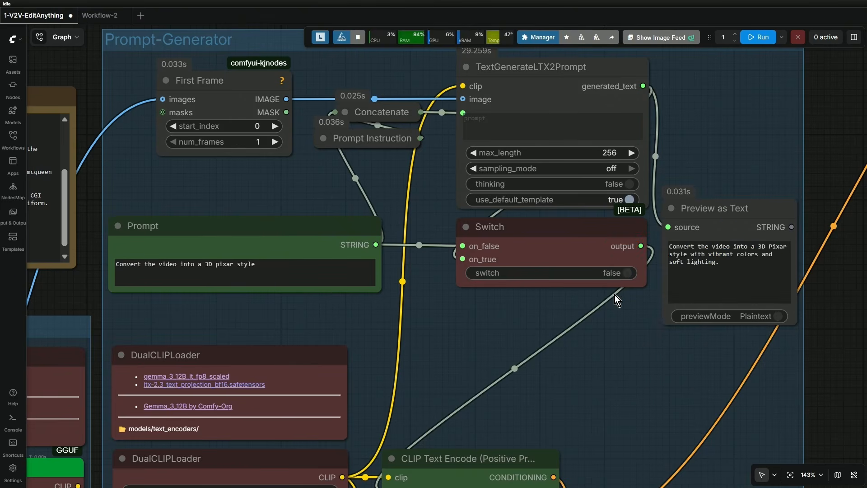
{"action": "scroll", "coordinate": [551, 353], "scroll_direction": "down", "scroll_amount": 4}
{"action": "left_click", "coordinate": [583, 170]}
{"action": "key", "text": "ctrl+b"}
Connect the LATENT output of Set Latent Noise Mask in the Latent Audio group to the audio_latent input of LTXVConcatAVLatent
{"action": "left_click_drag", "start_coordinate": [581, 391], "coordinate": [662, 253]}
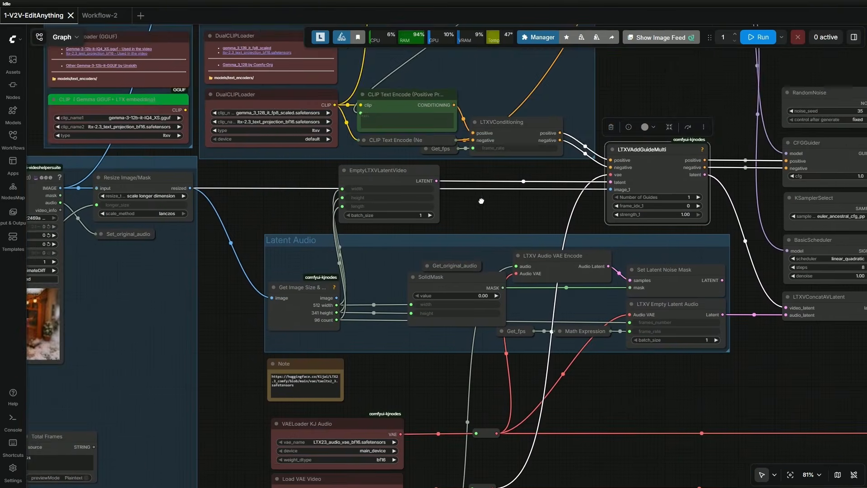
{"action": "left_click_drag", "start_coordinate": [628, 382], "coordinate": [608, 304]}
{"action": "scroll", "coordinate": [606, 308], "scroll_direction": "up", "scroll_amount": 5}
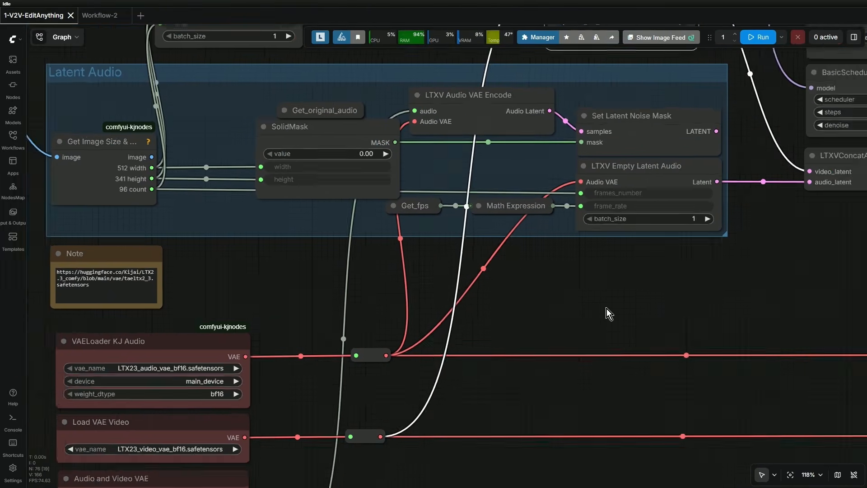
{"action": "left_click_drag", "start_coordinate": [634, 407], "coordinate": [631, 407]}
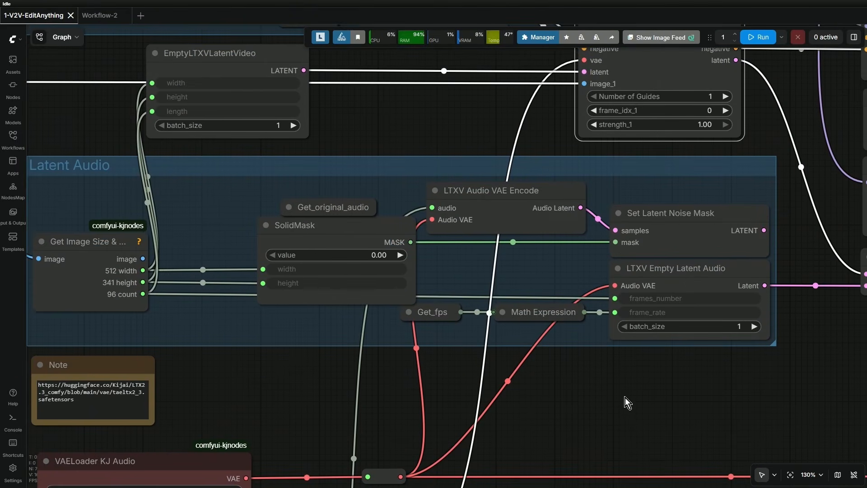
{"action": "left_click_drag", "start_coordinate": [348, 189], "coordinate": [687, 254]}
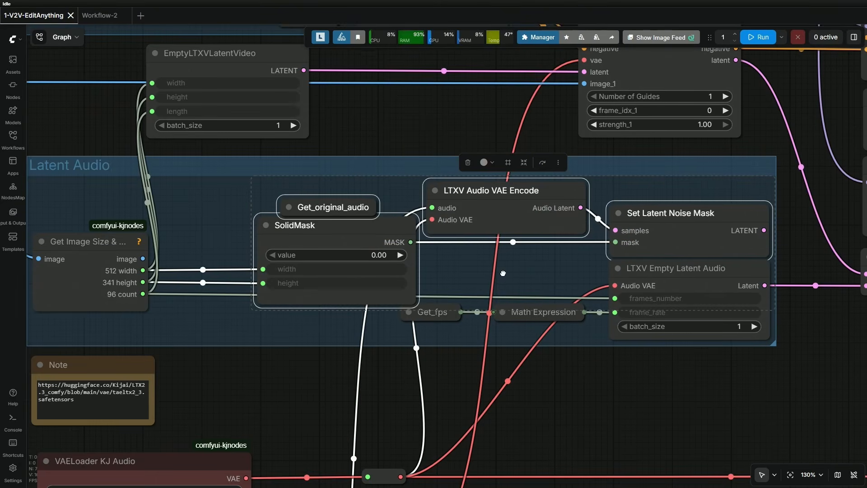
{"action": "scroll", "coordinate": [503, 273], "scroll_direction": "down", "scroll_amount": 4}
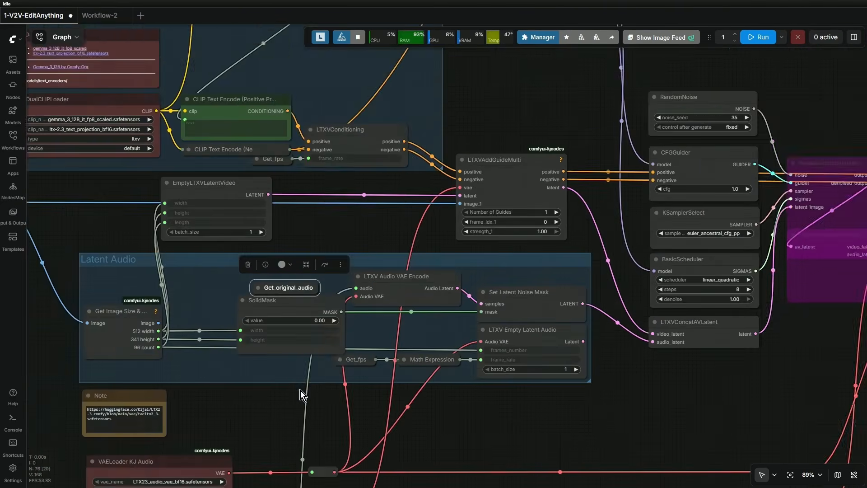
Expand the Get_original_audio node, move it clear of SolidMask, and connect its AUDIO output to the LTXV Audio VAE Encode audio input
{"action": "left_click_drag", "start_coordinate": [276, 432], "coordinate": [808, 444]}
{"action": "scroll", "coordinate": [403, 306], "scroll_direction": "up", "scroll_amount": 8}
{"action": "left_click", "coordinate": [312, 154]}
{"action": "left_click", "coordinate": [482, 224]}
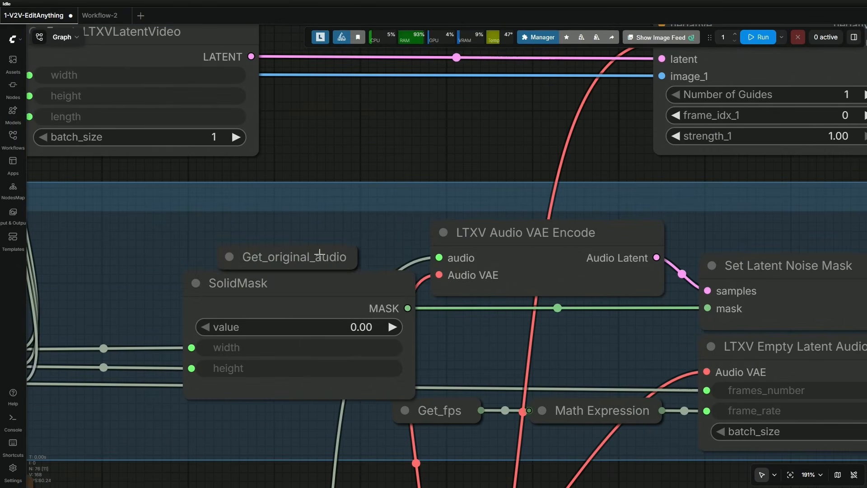
{"action": "left_click", "coordinate": [282, 256]}
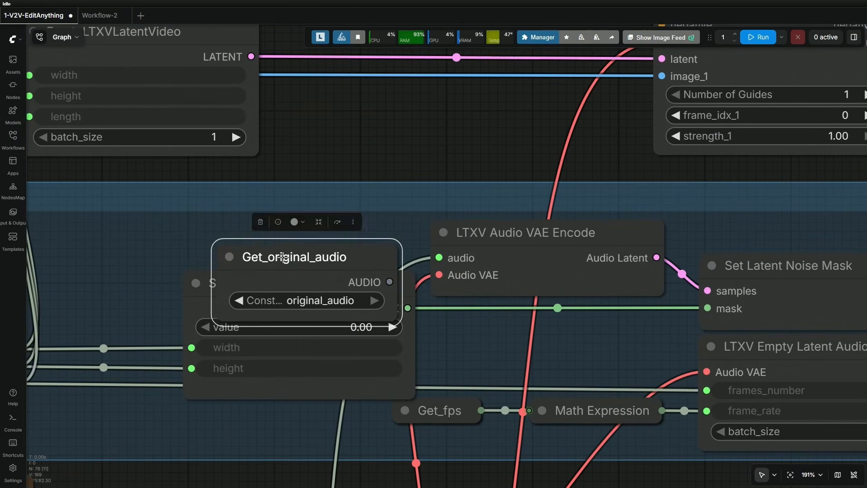
{"action": "left_click_drag", "start_coordinate": [283, 257], "coordinate": [251, 198]}
{"action": "left_click_drag", "start_coordinate": [358, 223], "coordinate": [450, 251]}
{"action": "left_click", "coordinate": [477, 336]}
Move the Load Audio node holding goat.mp3 to a free spot below the Audio and Video VAE note
{"action": "scroll", "coordinate": [475, 339], "scroll_direction": "down", "scroll_amount": 9}
{"action": "left_click_drag", "start_coordinate": [475, 340], "coordinate": [431, 208]}
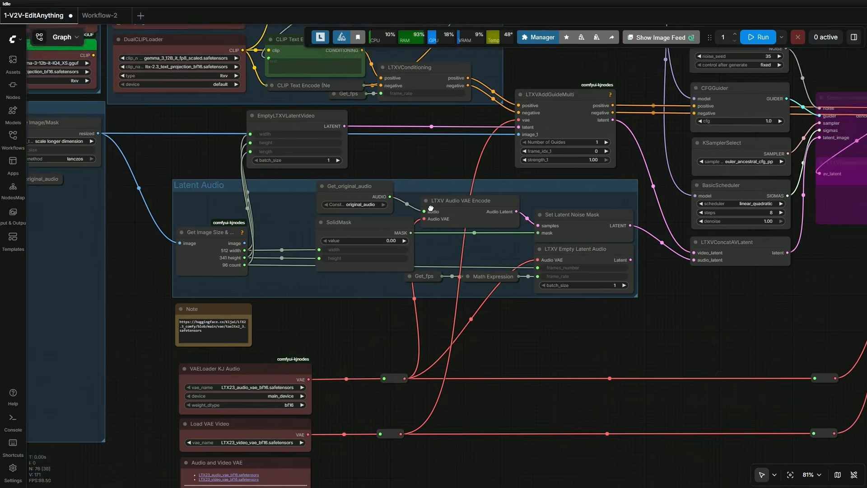
{"action": "scroll", "coordinate": [417, 438], "scroll_direction": "down", "scroll_amount": 5}
{"action": "scroll", "coordinate": [243, 388], "scroll_direction": "up", "scroll_amount": 4}
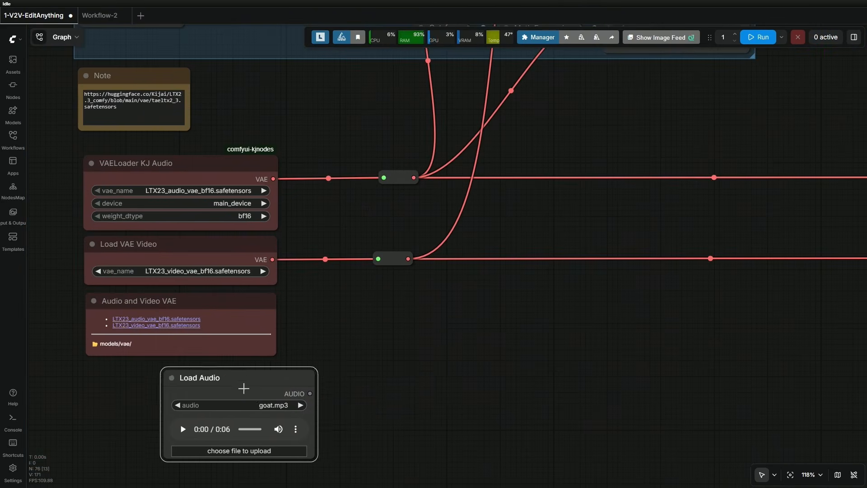
{"action": "left_click_drag", "start_coordinate": [244, 388], "coordinate": [373, 337]}
{"action": "scroll", "coordinate": [456, 384], "scroll_direction": "down", "scroll_amount": 5}
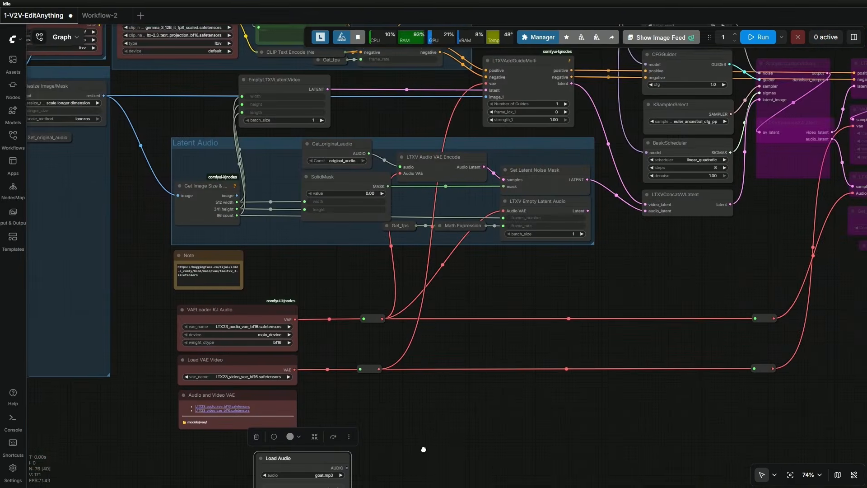
Connect the Latent output of LTXV Empty Latent Audio to the audio_latent input of LTXVConcatAVLatent
{"action": "scroll", "coordinate": [136, 324], "scroll_direction": "up", "scroll_amount": 6}
{"action": "scroll", "coordinate": [369, 248], "scroll_direction": "up", "scroll_amount": 5}
{"action": "left_click", "coordinate": [484, 178]}
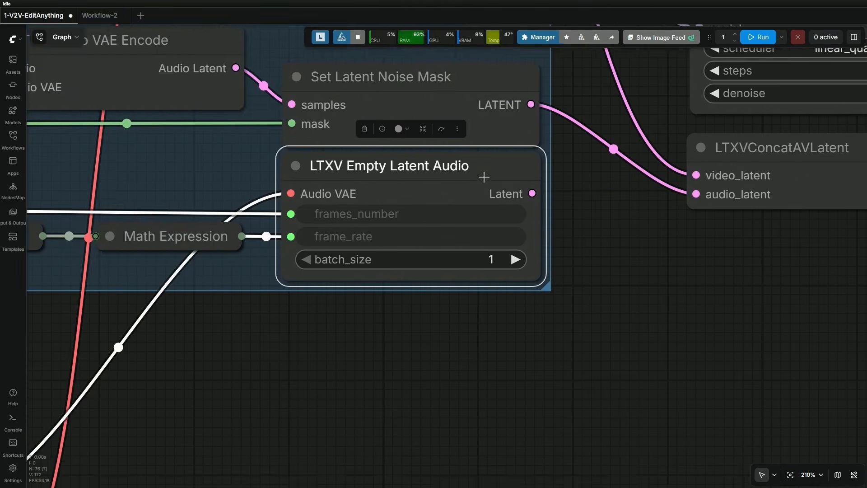
{"action": "left_click_drag", "start_coordinate": [587, 316], "coordinate": [405, 353]}
{"action": "left_click_drag", "start_coordinate": [351, 229], "coordinate": [515, 230]}
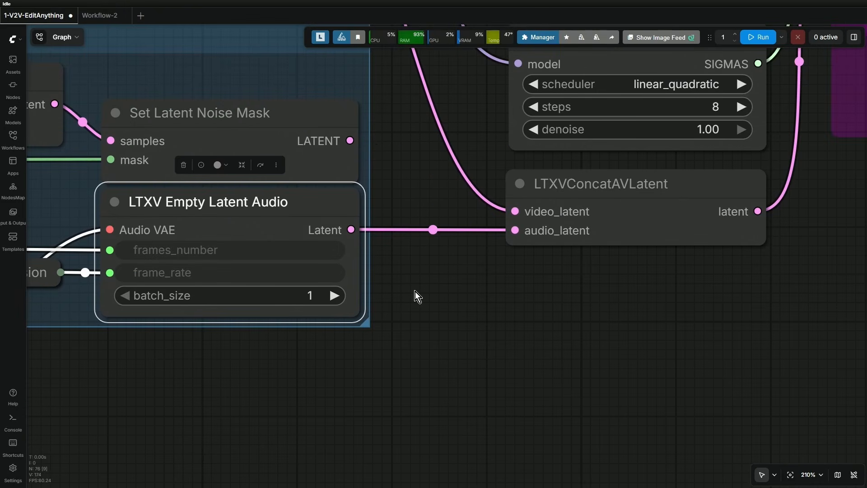
Re-enable the bypassed NAG group nodes: Load VAE, LTX2 Sampling Preview Override and LTX2 NAG
{"action": "scroll", "coordinate": [415, 291], "scroll_direction": "down", "scroll_amount": 15}
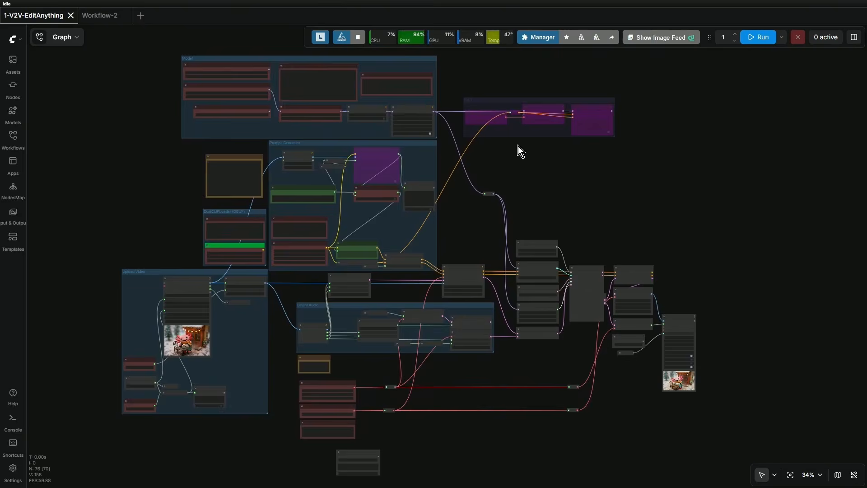
{"action": "left_click_drag", "start_coordinate": [519, 149], "coordinate": [429, 275]}
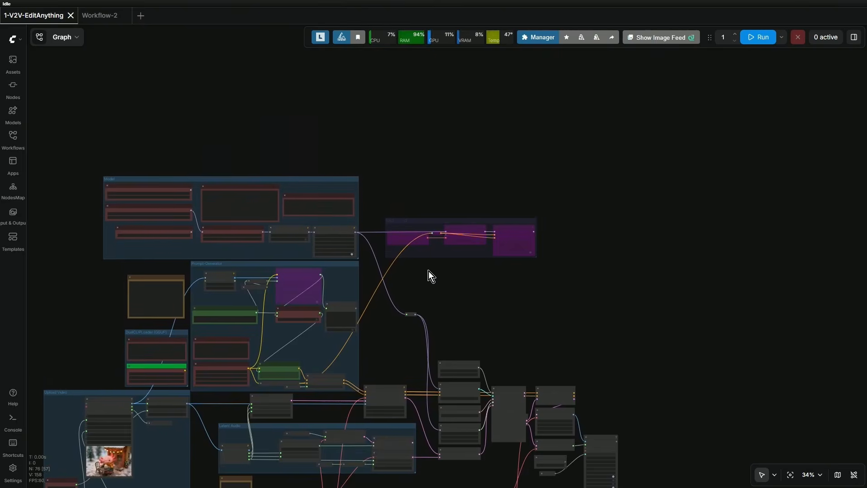
{"action": "scroll", "coordinate": [430, 275], "scroll_direction": "up", "scroll_amount": 5}
{"action": "left_click", "coordinate": [387, 194]}
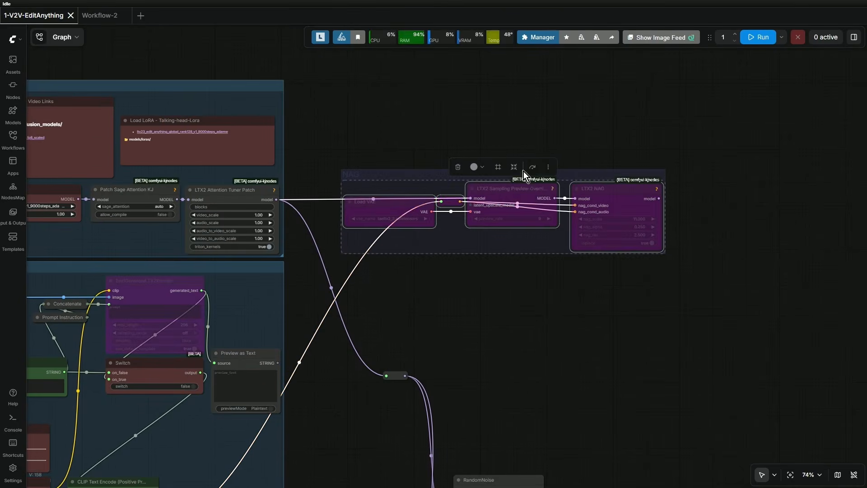
{"action": "left_click", "coordinate": [524, 172]}
Try connecting the LTX2 NAG model output to the reroute feeding CFGGuider and BasicScheduler, and undo the connection
{"action": "scroll", "coordinate": [569, 298], "scroll_direction": "up", "scroll_amount": 2}
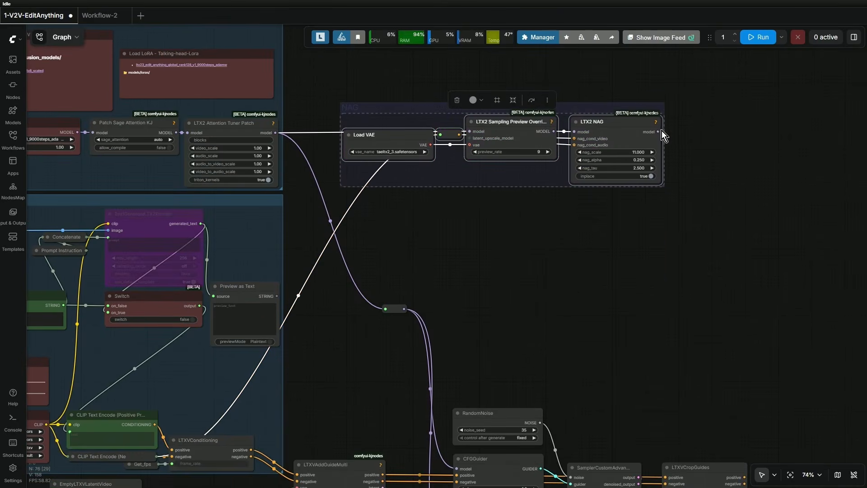
{"action": "left_click_drag", "start_coordinate": [658, 131], "coordinate": [386, 310]}
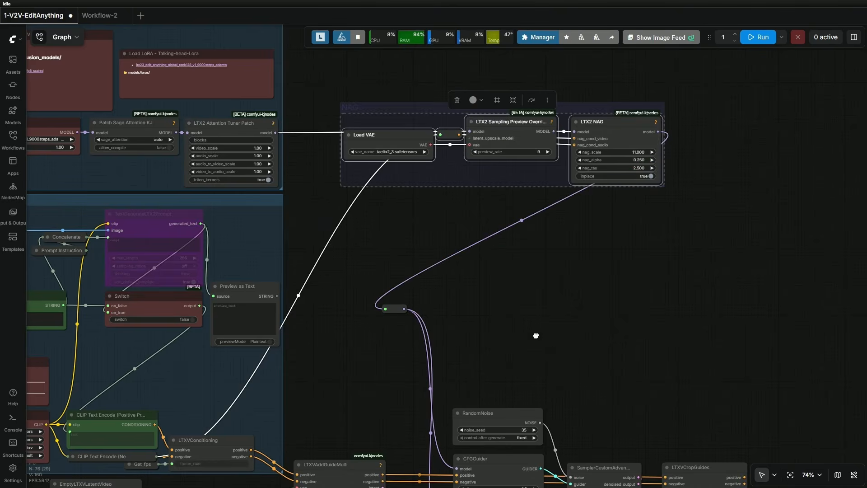
{"action": "left_click_drag", "start_coordinate": [535, 336], "coordinate": [562, 207]}
{"action": "key", "text": "ctrl+z"}
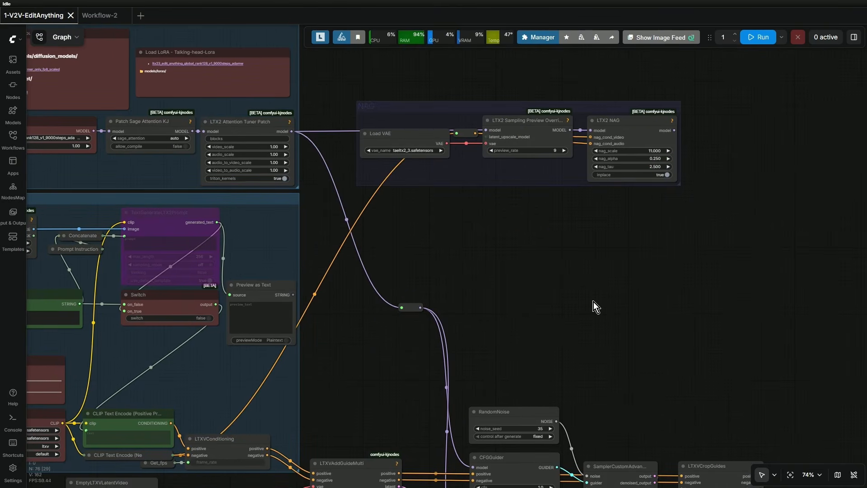
Examine the example prompts in the Note beside the Prompt-Generator group, and the layout of the whole workflow
{"action": "scroll", "coordinate": [591, 295], "scroll_direction": "down", "scroll_amount": 5}
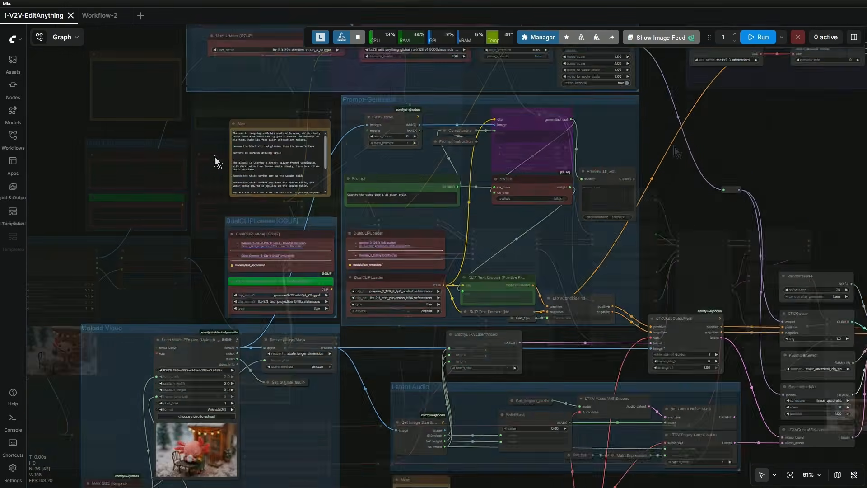
{"action": "scroll", "coordinate": [216, 161], "scroll_direction": "up", "scroll_amount": 8}
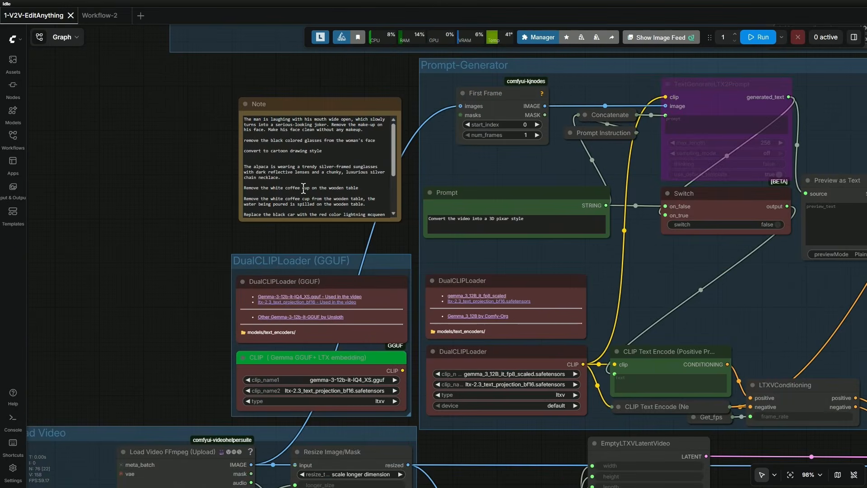
{"action": "scroll", "coordinate": [305, 188], "scroll_direction": "down", "scroll_amount": 2}
{"action": "scroll", "coordinate": [314, 193], "scroll_direction": "up", "scroll_amount": 2}
{"action": "left_click", "coordinate": [484, 224]}
{"action": "left_click", "coordinate": [187, 238]}
{"action": "scroll", "coordinate": [187, 238], "scroll_direction": "down", "scroll_amount": 8}
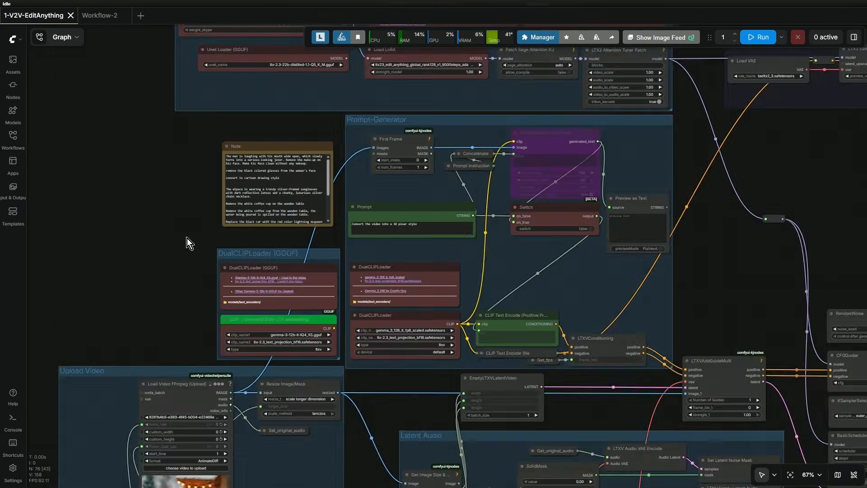
{"action": "mouse_move", "coordinate": [180, 248]}
{"action": "left_mouse_down"}
{"action": "mouse_move", "coordinate": [167, 244]}
{"action": "mouse_move", "coordinate": [178, 234]}
{"action": "left_mouse_up"}
{"action": "scroll", "coordinate": [175, 239], "scroll_direction": "down", "scroll_amount": 2}
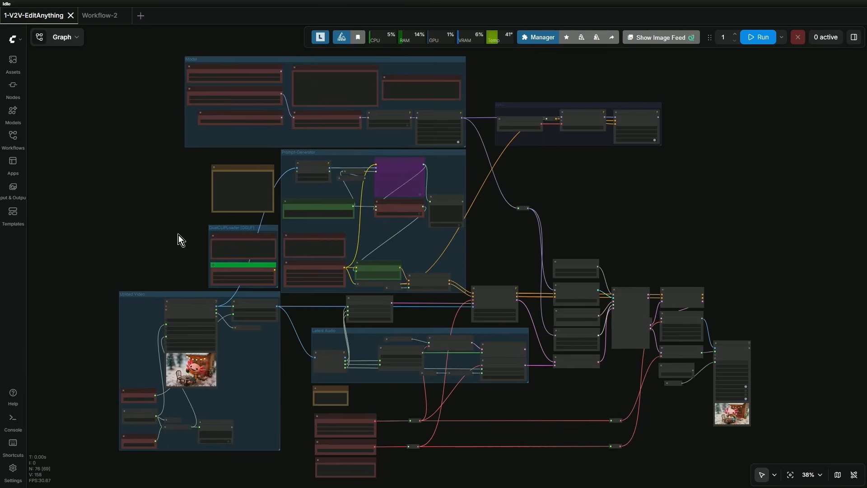
{"action": "scroll", "coordinate": [469, 409], "scroll_direction": "up", "scroll_amount": 4}
{"action": "scroll", "coordinate": [596, 352], "scroll_direction": "down", "scroll_amount": 7}
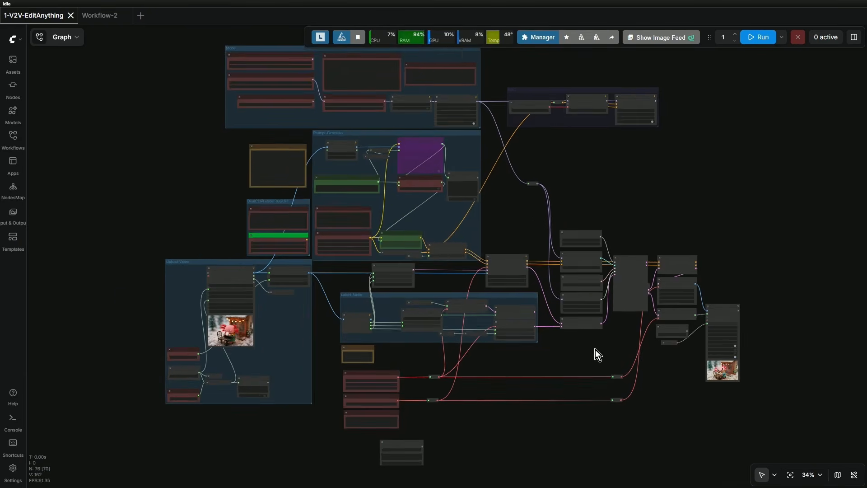